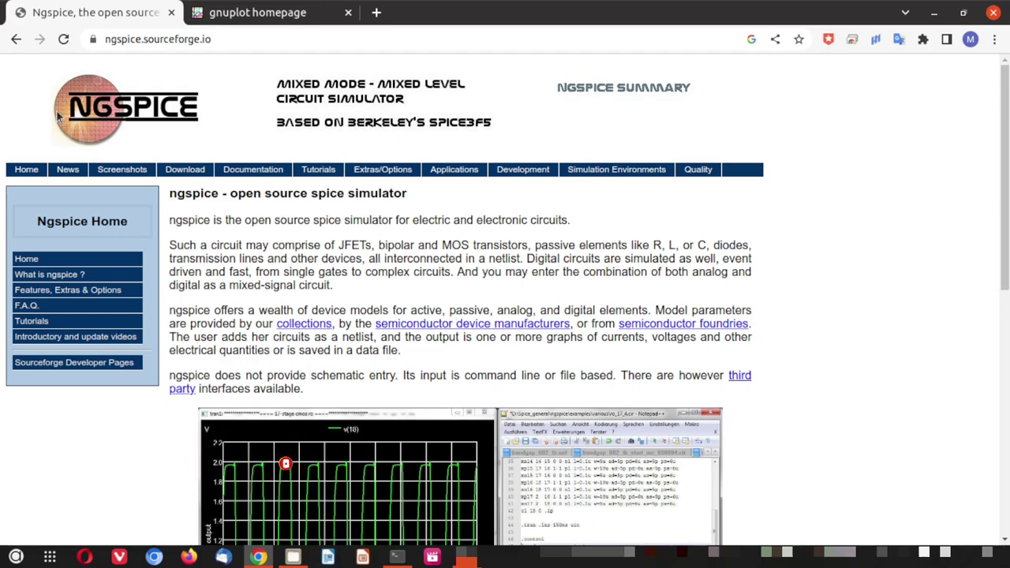
Step: Annotate the NGSPICE logo, the 'open source spice simulator' heading and navigation bar, then clear the marks
{"action": "mouse_move", "coordinate": [235, 87]}
{"action": "left_mouse_down"}
{"action": "mouse_move", "coordinate": [8, 67]}
{"action": "mouse_move", "coordinate": [229, 115]}
{"action": "mouse_move", "coordinate": [214, 63]}
{"action": "left_mouse_up"}
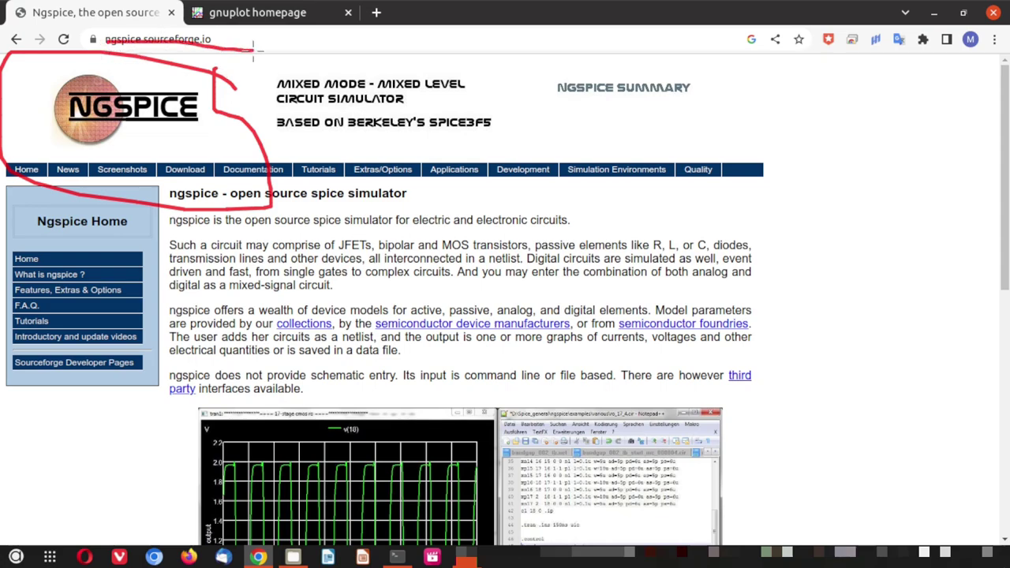
{"action": "key", "text": "alt+F9"}
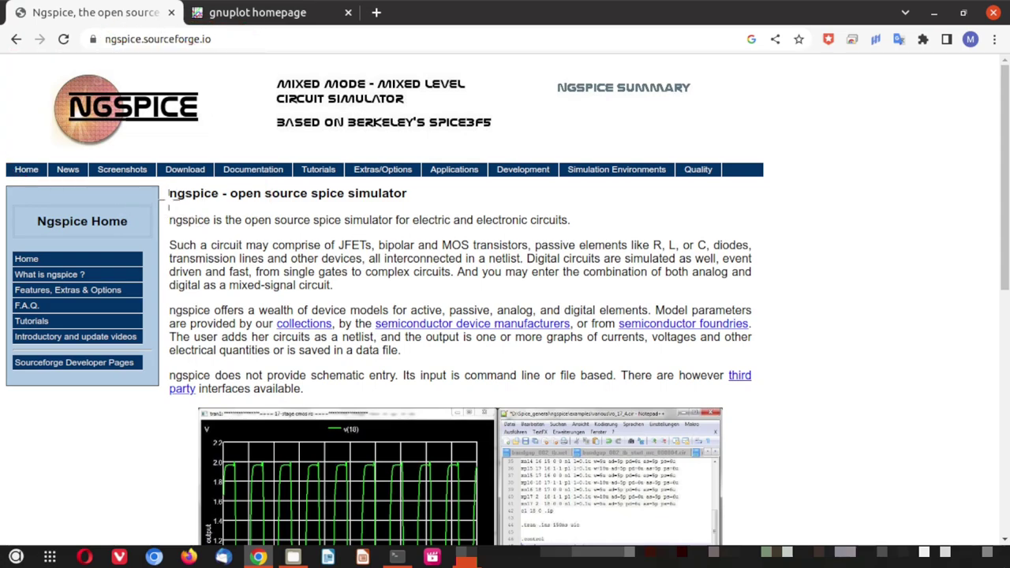
{"action": "left_click_drag", "start_coordinate": [168, 202], "coordinate": [422, 193]}
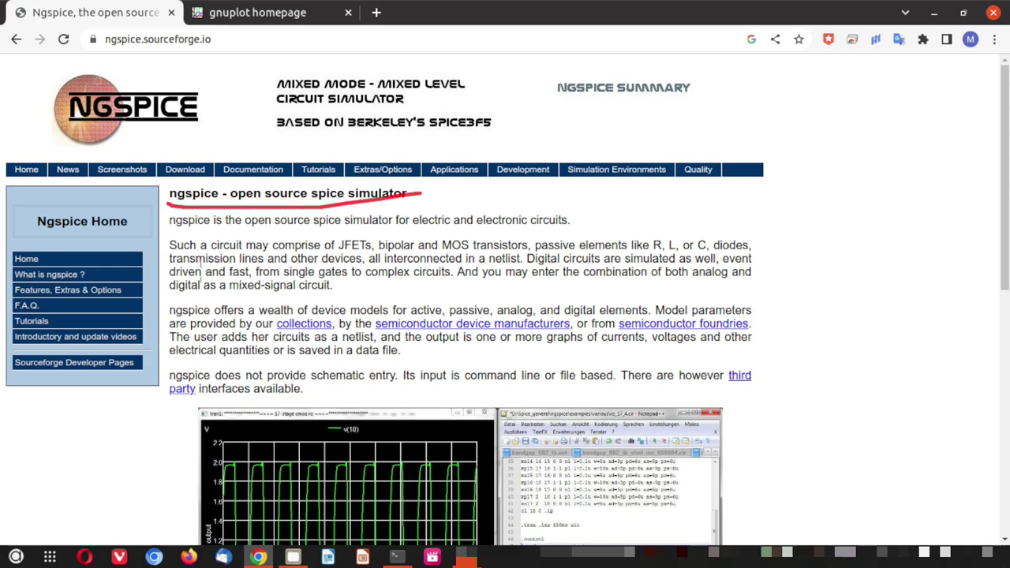
{"action": "mouse_move", "coordinate": [3, 153]}
{"action": "left_mouse_down"}
{"action": "mouse_move", "coordinate": [158, 182]}
{"action": "mouse_move", "coordinate": [792, 197]}
{"action": "mouse_move", "coordinate": [792, 162]}
{"action": "mouse_move", "coordinate": [775, 151]}
{"action": "mouse_move", "coordinate": [30, 139]}
{"action": "left_mouse_up"}
{"action": "key", "text": "alt+F9"}
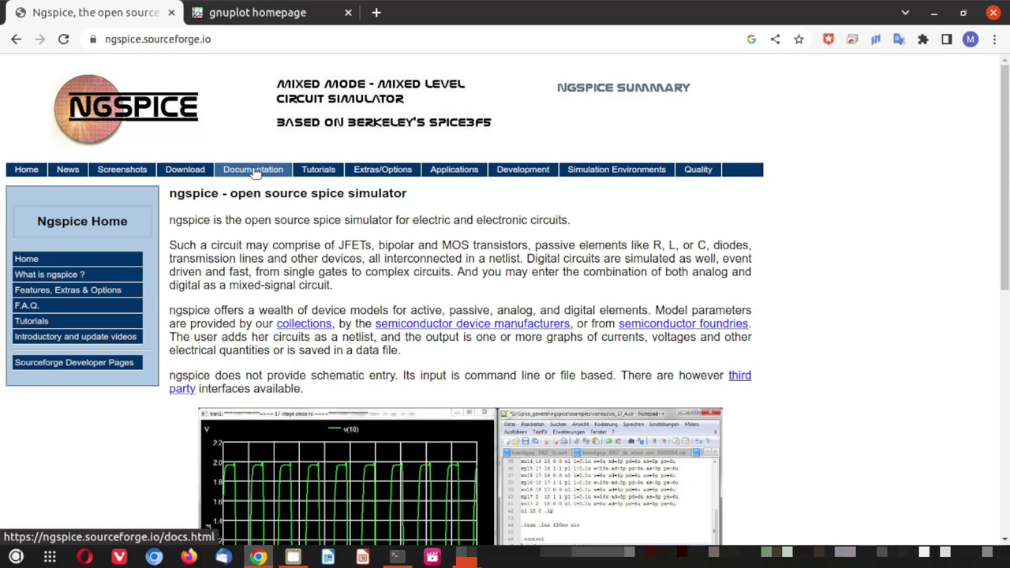
Step: Open the ngspice Documentation page, scroll through it, and circle the Tutorials sidebar entry
{"action": "left_click", "coordinate": [252, 172]}
{"action": "scroll", "coordinate": [265, 365], "scroll_direction": "down", "scroll_amount": 5}
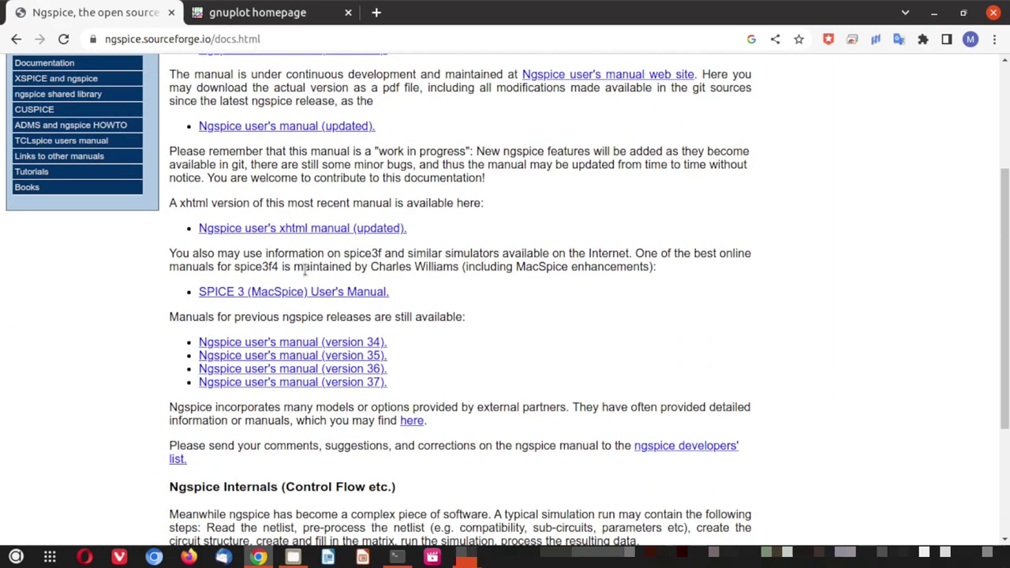
{"action": "scroll", "coordinate": [265, 365], "scroll_direction": "up", "scroll_amount": 5}
{"action": "scroll", "coordinate": [265, 232], "scroll_direction": "down", "scroll_amount": 3}
{"action": "scroll", "coordinate": [438, 360], "scroll_direction": "down", "scroll_amount": 3}
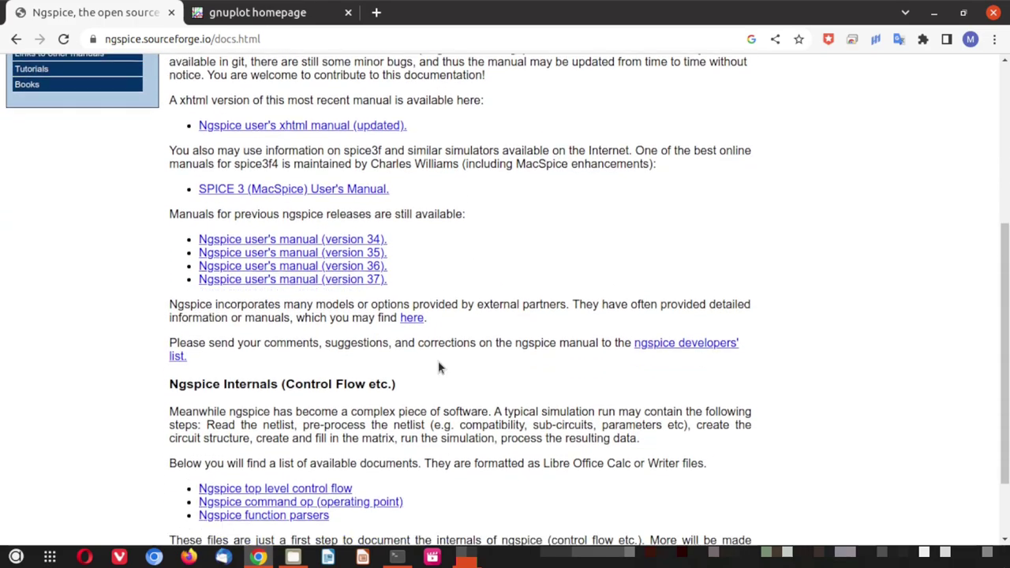
{"action": "scroll", "coordinate": [436, 356], "scroll_direction": "up", "scroll_amount": 5}
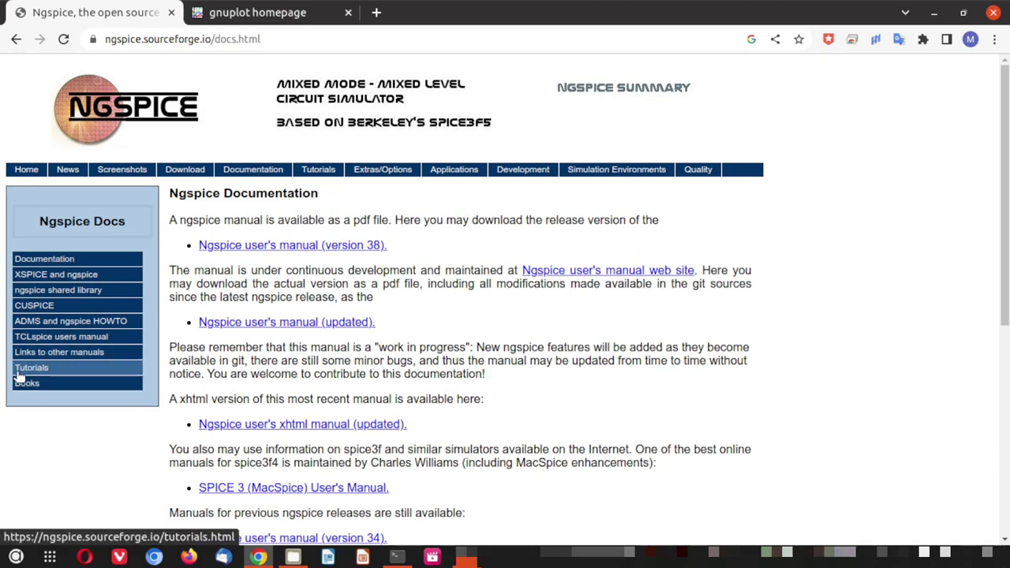
{"action": "mouse_move", "coordinate": [6, 374]}
{"action": "left_mouse_down"}
{"action": "mouse_move", "coordinate": [65, 376]}
{"action": "mouse_move", "coordinate": [18, 365]}
{"action": "mouse_move", "coordinate": [2, 383]}
{"action": "left_mouse_up"}
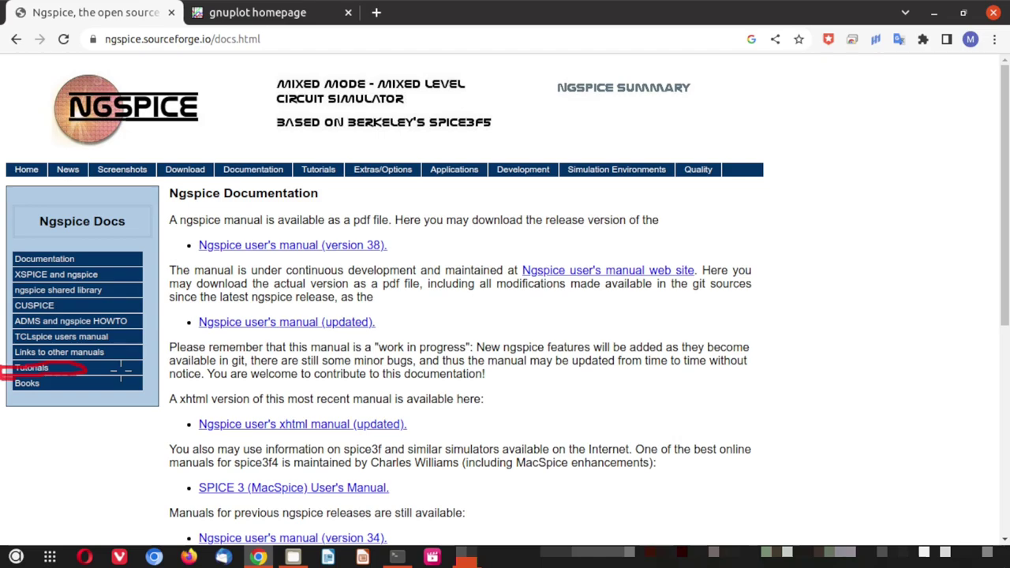
Step: Open Tutorials and mark each entry, from beginners tutorial to device model parameters, then bracket the list
{"action": "left_click", "coordinate": [37, 369]}
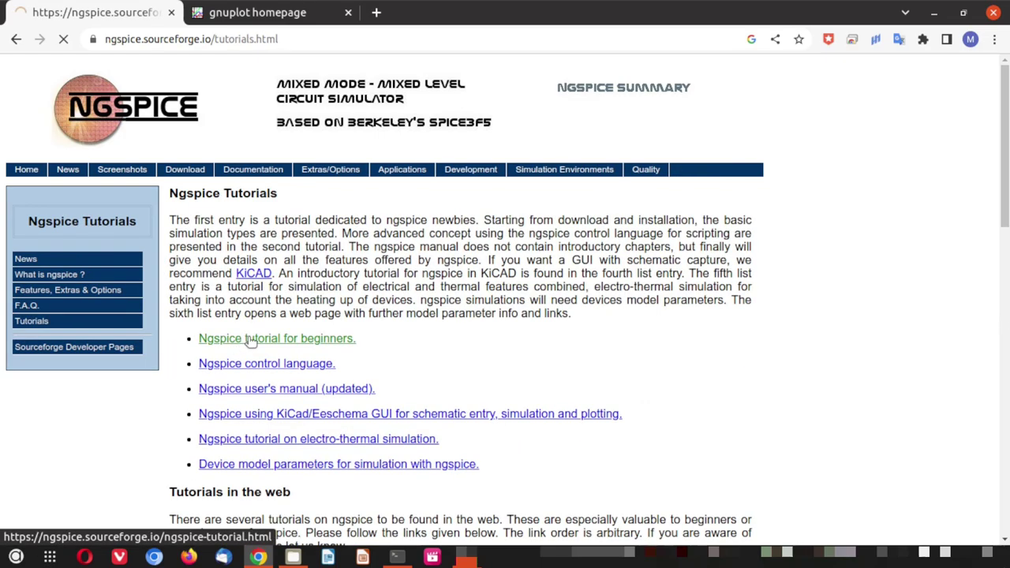
{"action": "scroll", "coordinate": [276, 347], "scroll_direction": "down", "scroll_amount": 2}
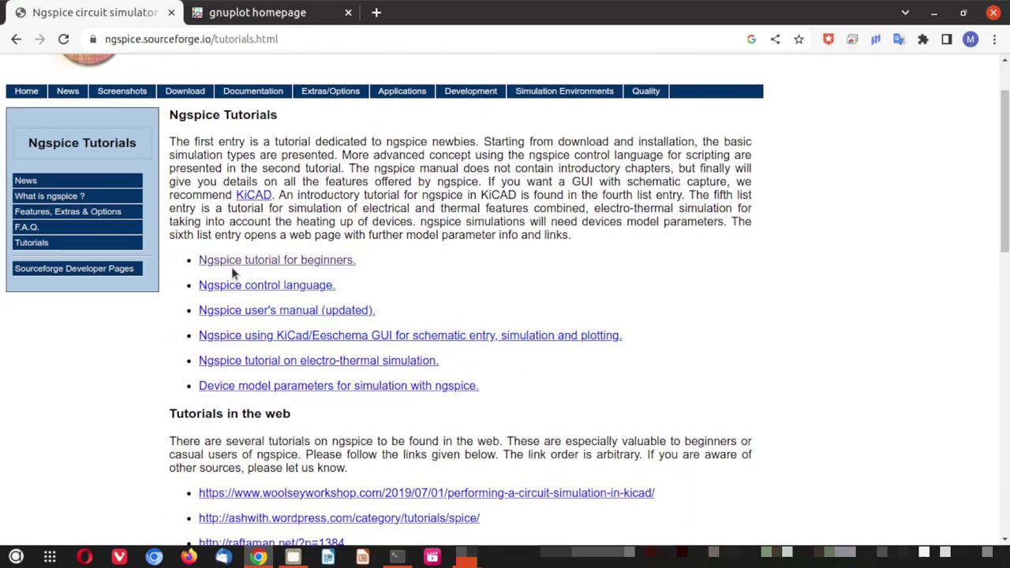
{"action": "mouse_move", "coordinate": [170, 247]}
{"action": "left_mouse_down"}
{"action": "mouse_move", "coordinate": [200, 274]}
{"action": "mouse_move", "coordinate": [325, 276]}
{"action": "mouse_move", "coordinate": [368, 263]}
{"action": "mouse_move", "coordinate": [192, 247]}
{"action": "left_mouse_up"}
{"action": "mouse_move", "coordinate": [371, 288]}
{"action": "left_mouse_down"}
{"action": "mouse_move", "coordinate": [202, 268]}
{"action": "mouse_move", "coordinate": [232, 306]}
{"action": "mouse_move", "coordinate": [368, 292]}
{"action": "mouse_move", "coordinate": [200, 298]}
{"action": "mouse_move", "coordinate": [318, 324]}
{"action": "mouse_move", "coordinate": [428, 317]}
{"action": "left_mouse_up"}
{"action": "mouse_move", "coordinate": [176, 349]}
{"action": "left_mouse_down"}
{"action": "mouse_move", "coordinate": [551, 349]}
{"action": "mouse_move", "coordinate": [655, 359]}
{"action": "left_mouse_up"}
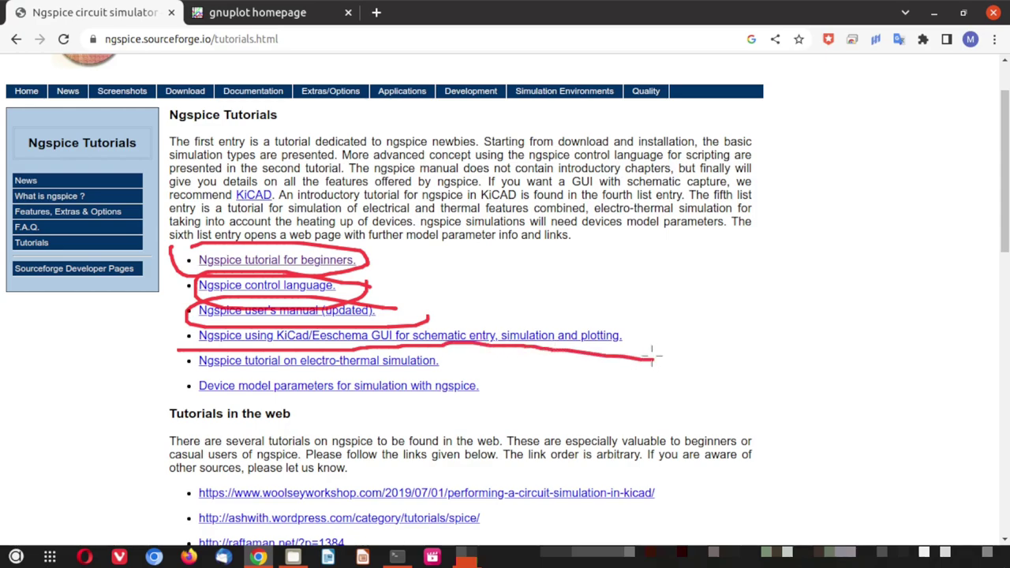
{"action": "left_click_drag", "start_coordinate": [181, 372], "coordinate": [449, 368]}
{"action": "left_click_drag", "start_coordinate": [215, 399], "coordinate": [497, 401]}
{"action": "mouse_move", "coordinate": [170, 229]}
{"action": "left_mouse_down"}
{"action": "mouse_move", "coordinate": [146, 300]}
{"action": "mouse_move", "coordinate": [181, 308]}
{"action": "mouse_move", "coordinate": [168, 381]}
{"action": "mouse_move", "coordinate": [197, 399]}
{"action": "left_mouse_up"}
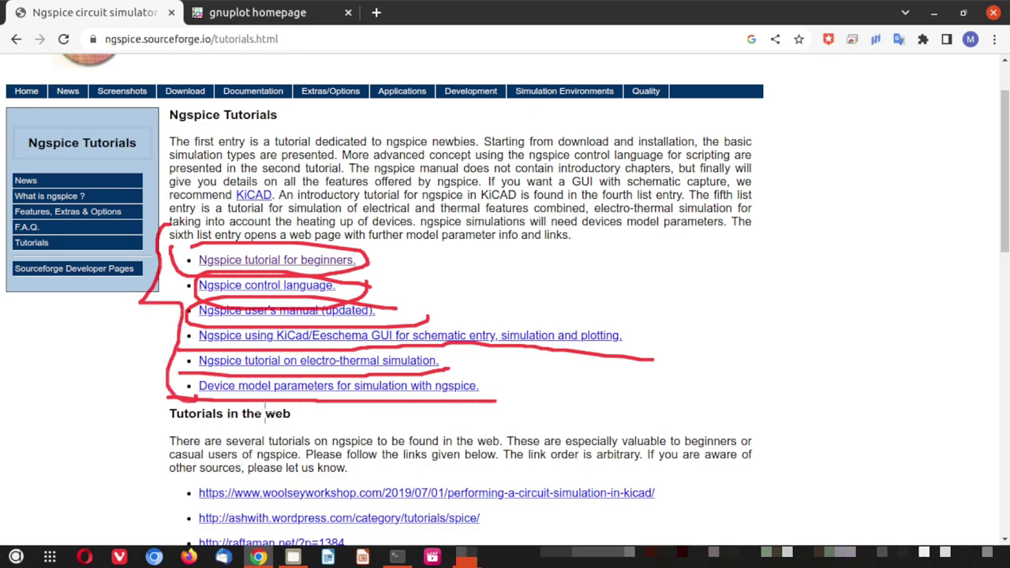
Step: Scroll to 'Tutorials in the web', circle its heading and bracket its list of links
{"action": "key", "text": "Escape"}
{"action": "scroll", "coordinate": [500, 352], "scroll_direction": "down", "scroll_amount": 6}
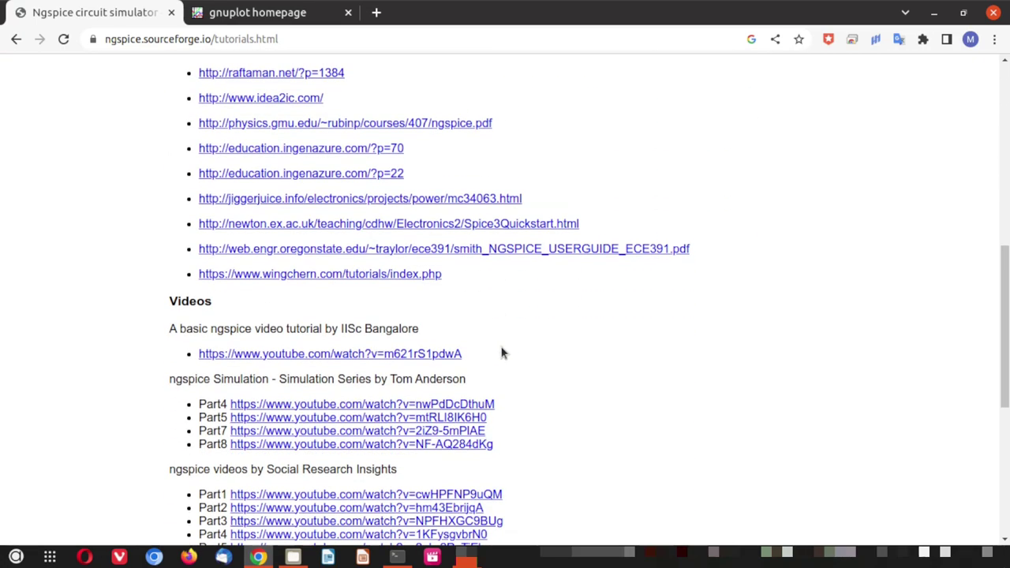
{"action": "scroll", "coordinate": [433, 276], "scroll_direction": "up", "scroll_amount": 5}
{"action": "scroll", "coordinate": [432, 275], "scroll_direction": "down", "scroll_amount": 3}
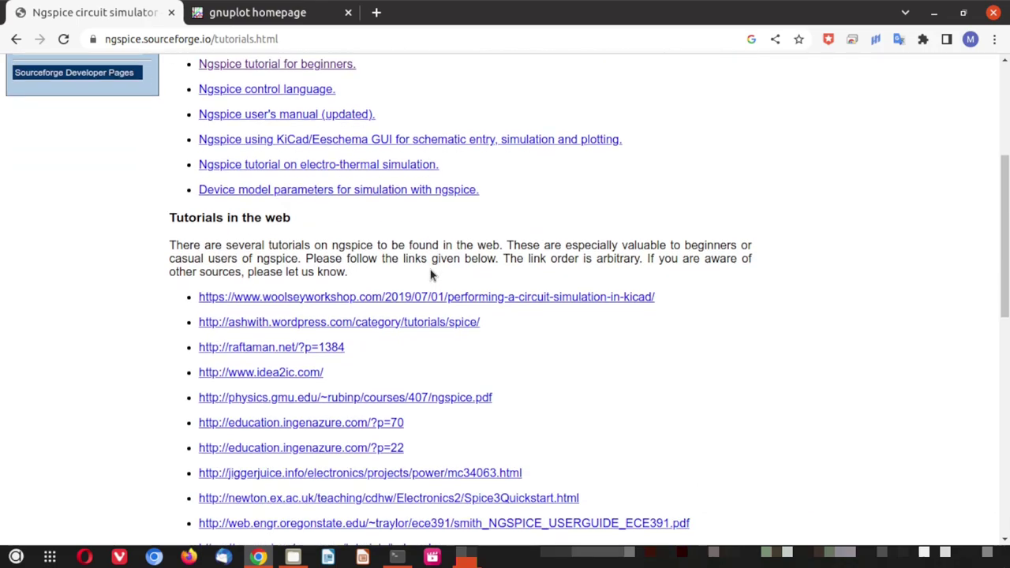
{"action": "scroll", "coordinate": [432, 276], "scroll_direction": "down", "scroll_amount": 3}
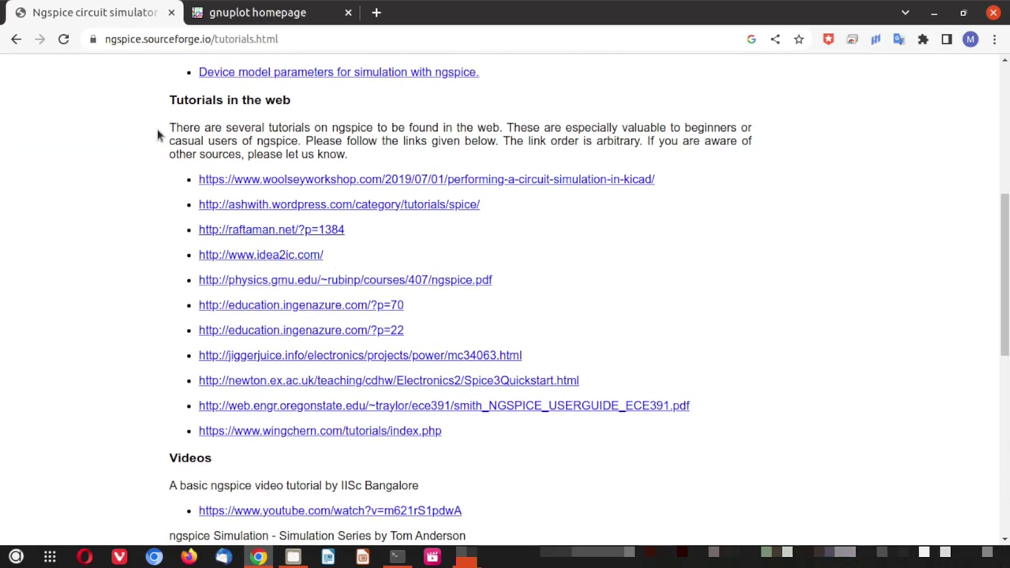
{"action": "mouse_move", "coordinate": [152, 111]}
{"action": "left_mouse_down"}
{"action": "mouse_move", "coordinate": [327, 113]}
{"action": "mouse_move", "coordinate": [308, 89]}
{"action": "mouse_move", "coordinate": [182, 80]}
{"action": "mouse_move", "coordinate": [144, 111]}
{"action": "left_mouse_up"}
{"action": "mouse_move", "coordinate": [169, 147]}
{"action": "left_mouse_down"}
{"action": "mouse_move", "coordinate": [169, 175]}
{"action": "mouse_move", "coordinate": [112, 276]}
{"action": "mouse_move", "coordinate": [134, 321]}
{"action": "mouse_move", "coordinate": [155, 428]}
{"action": "mouse_move", "coordinate": [189, 447]}
{"action": "left_mouse_up"}
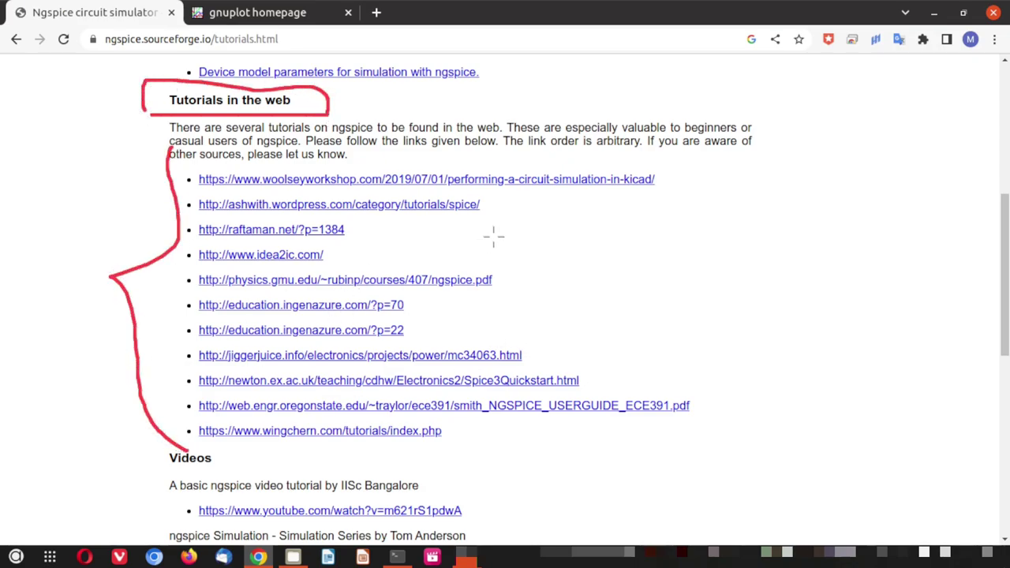
Step: Mark the Videos section: its heading, the YouTube links, series author, Social Research Insights and Portuguese series
{"action": "key", "text": "Escape"}
{"action": "scroll", "coordinate": [593, 245], "scroll_direction": "down", "scroll_amount": 5}
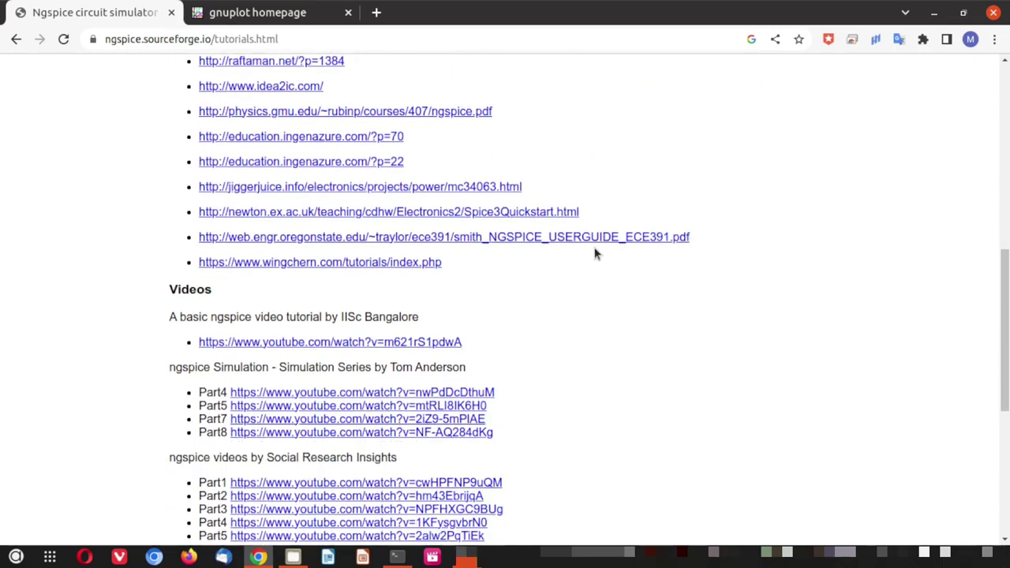
{"action": "scroll", "coordinate": [596, 254], "scroll_direction": "down", "scroll_amount": 1}
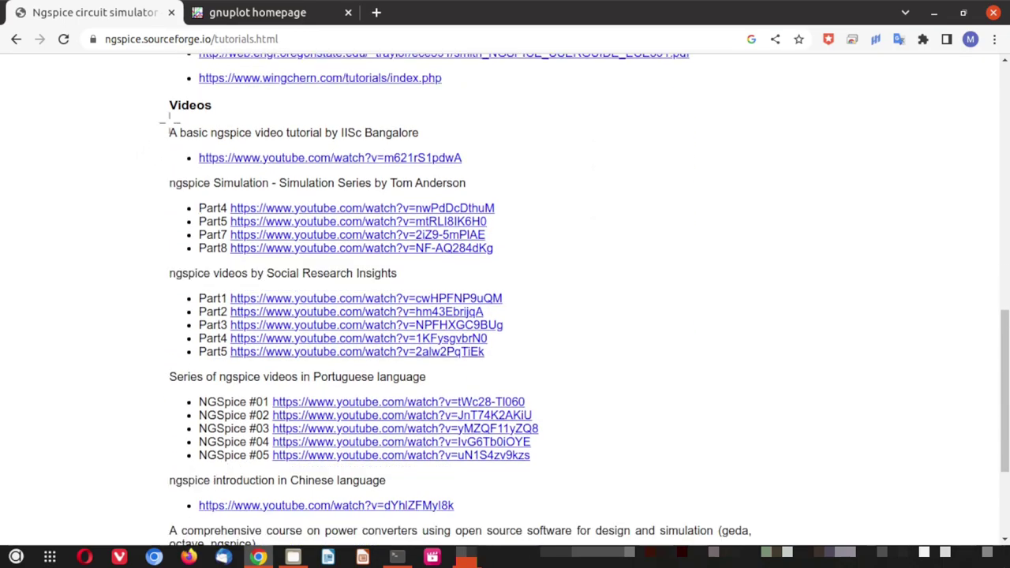
{"action": "left_click_drag", "start_coordinate": [169, 120], "coordinate": [236, 119]}
{"action": "mouse_move", "coordinate": [170, 159]}
{"action": "left_mouse_down"}
{"action": "mouse_move", "coordinate": [166, 198]}
{"action": "mouse_move", "coordinate": [142, 247]}
{"action": "mouse_move", "coordinate": [158, 337]}
{"action": "mouse_move", "coordinate": [141, 426]}
{"action": "mouse_move", "coordinate": [159, 458]}
{"action": "mouse_move", "coordinate": [188, 467]}
{"action": "left_mouse_up"}
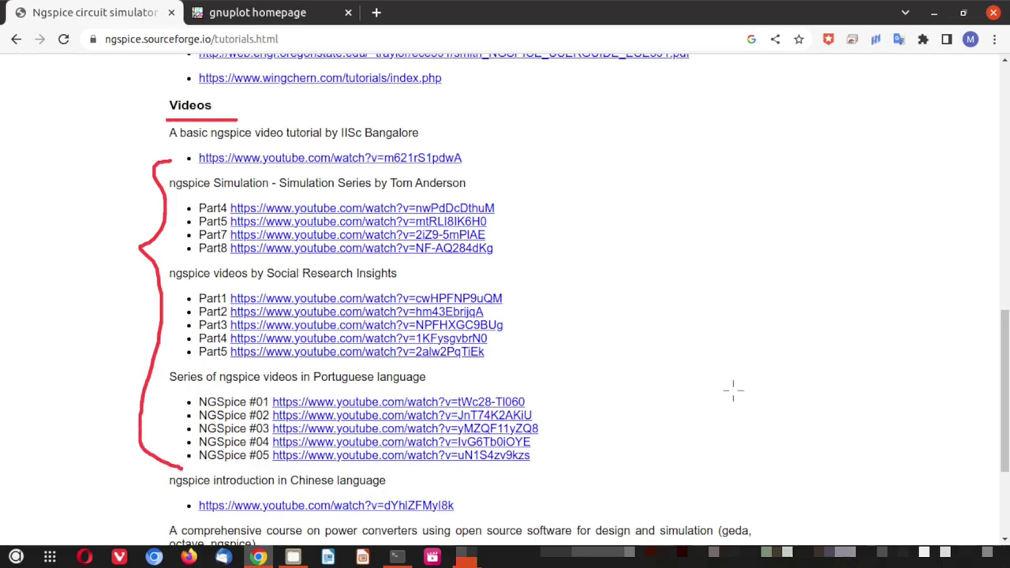
{"action": "left_click_drag", "start_coordinate": [372, 192], "coordinate": [509, 192]}
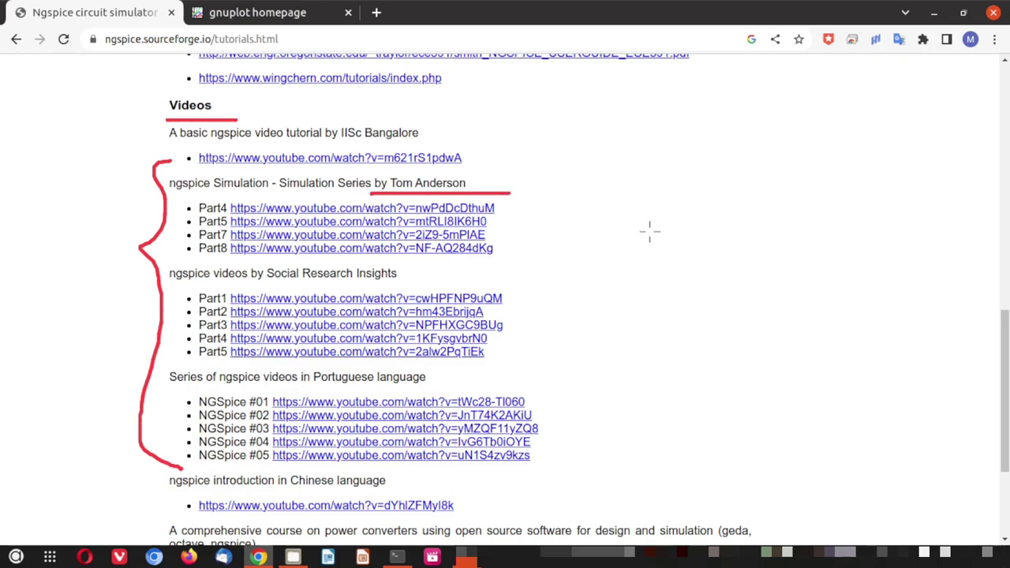
{"action": "left_click_drag", "start_coordinate": [265, 283], "coordinate": [395, 275]}
{"action": "left_click_drag", "start_coordinate": [302, 387], "coordinate": [456, 385]}
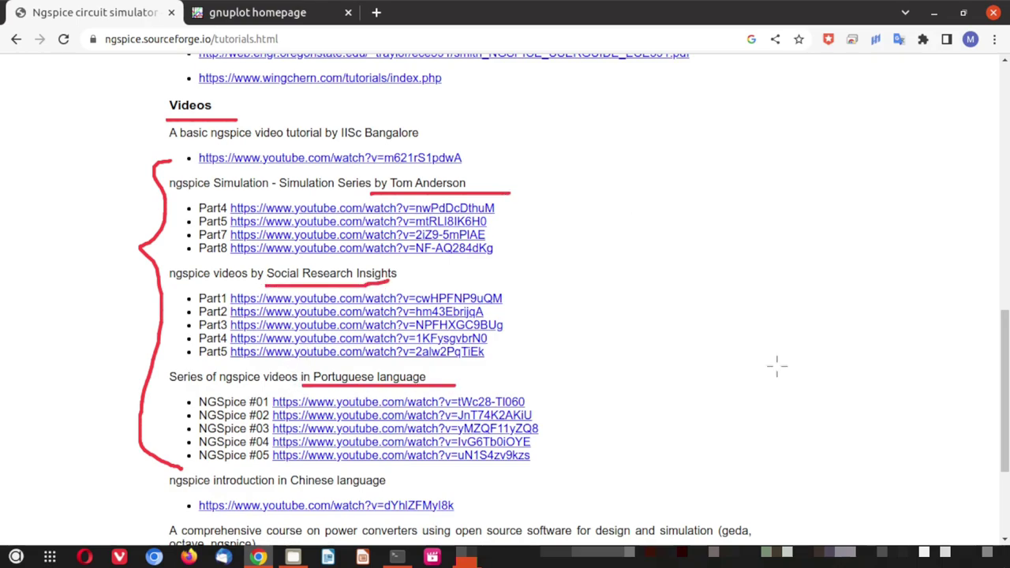
Step: Scroll to the page footer and return to the ngspice home page
{"action": "scroll", "coordinate": [674, 460], "scroll_direction": "down", "scroll_amount": 5}
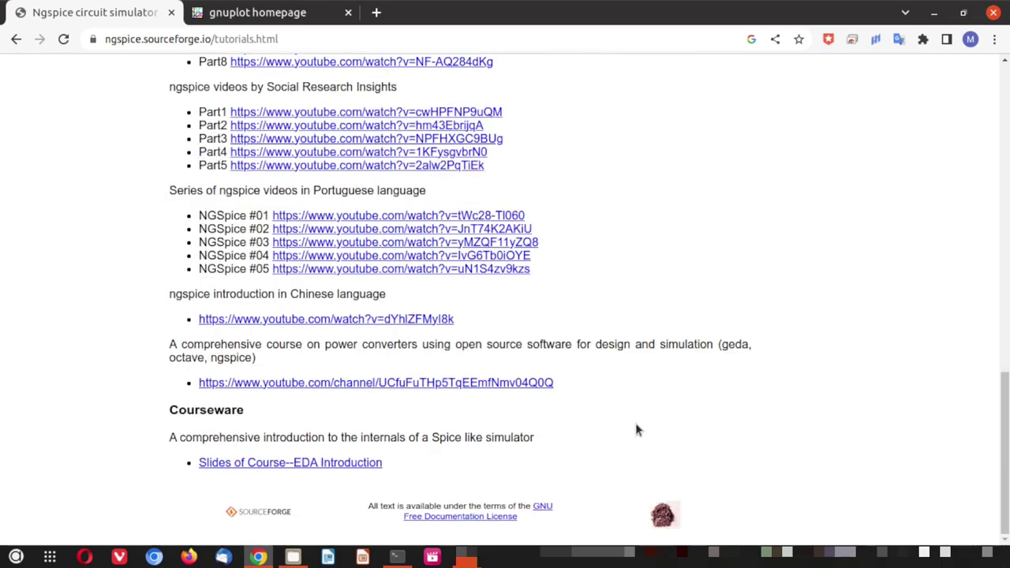
{"action": "left_click_drag", "start_coordinate": [1005, 426], "coordinate": [1005, 67]}
{"action": "left_click", "coordinate": [27, 171]}
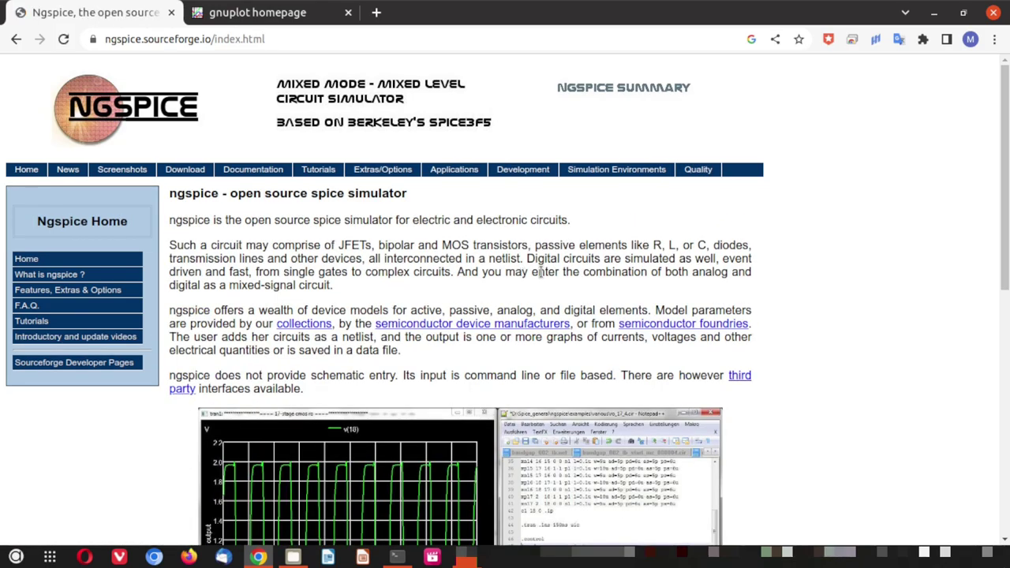
Step: On the gnuplot.info tab, mark the address, opening description, 3-D surface plot and Gaussian Distributions plot
{"action": "left_click", "coordinate": [262, 12]}
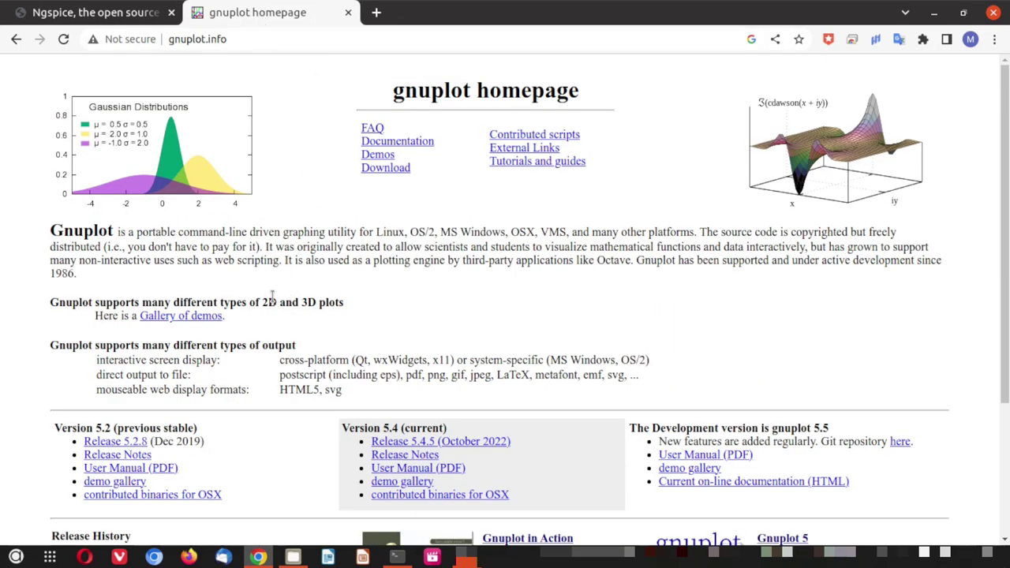
{"action": "mouse_move", "coordinate": [238, 36]}
{"action": "left_mouse_down"}
{"action": "mouse_move", "coordinate": [157, 19]}
{"action": "mouse_move", "coordinate": [158, 53]}
{"action": "mouse_move", "coordinate": [234, 61]}
{"action": "mouse_move", "coordinate": [241, 24]}
{"action": "left_mouse_up"}
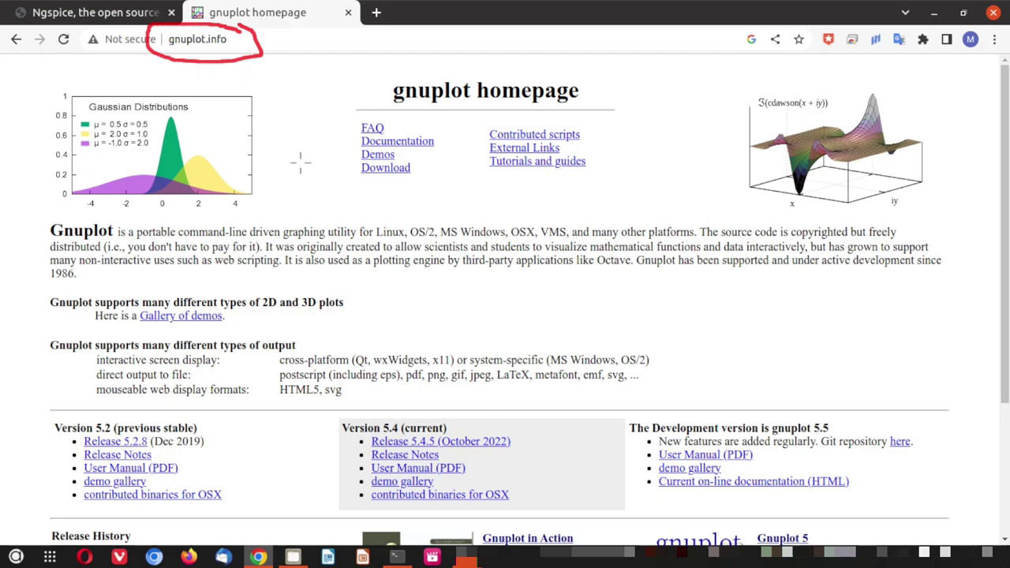
{"action": "scroll", "coordinate": [133, 317], "scroll_direction": "down", "scroll_amount": 4}
{"action": "scroll", "coordinate": [347, 282], "scroll_direction": "up", "scroll_amount": 4}
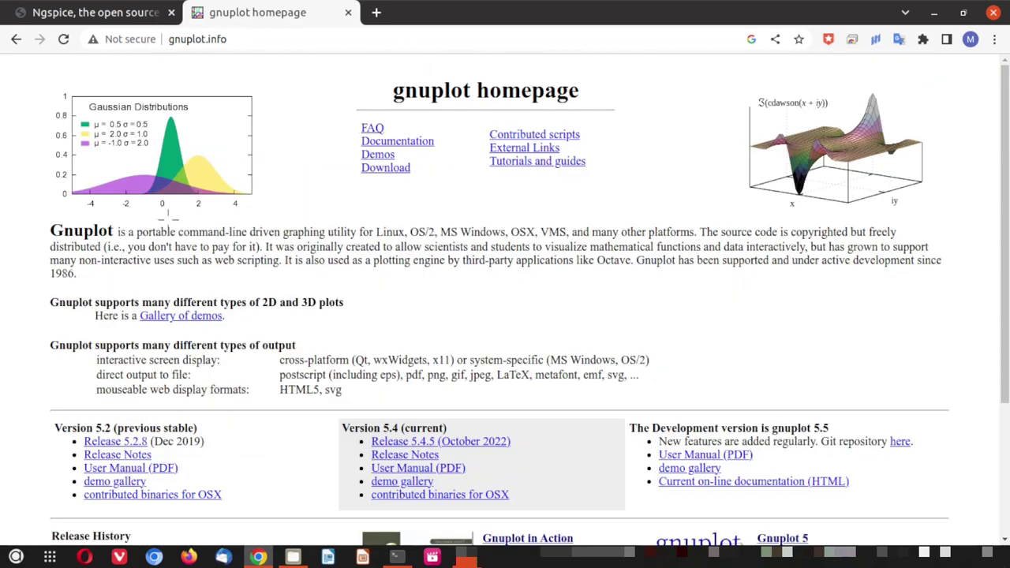
{"action": "mouse_move", "coordinate": [45, 211]}
{"action": "left_mouse_down"}
{"action": "mouse_move", "coordinate": [36, 233]}
{"action": "mouse_move", "coordinate": [55, 249]}
{"action": "mouse_move", "coordinate": [466, 235]}
{"action": "mouse_move", "coordinate": [656, 256]}
{"action": "left_mouse_up"}
{"action": "mouse_move", "coordinate": [944, 87]}
{"action": "left_mouse_down"}
{"action": "mouse_move", "coordinate": [837, 82]}
{"action": "mouse_move", "coordinate": [754, 118]}
{"action": "mouse_move", "coordinate": [920, 235]}
{"action": "mouse_move", "coordinate": [884, 99]}
{"action": "left_mouse_up"}
{"action": "mouse_move", "coordinate": [670, 117]}
{"action": "left_mouse_down"}
{"action": "mouse_move", "coordinate": [686, 150]}
{"action": "mouse_move", "coordinate": [809, 95]}
{"action": "left_mouse_up"}
{"action": "mouse_move", "coordinate": [276, 93]}
{"action": "left_mouse_down"}
{"action": "mouse_move", "coordinate": [9, 65]}
{"action": "mouse_move", "coordinate": [73, 168]}
{"action": "mouse_move", "coordinate": [295, 179]}
{"action": "mouse_move", "coordinate": [214, 91]}
{"action": "left_mouse_up"}
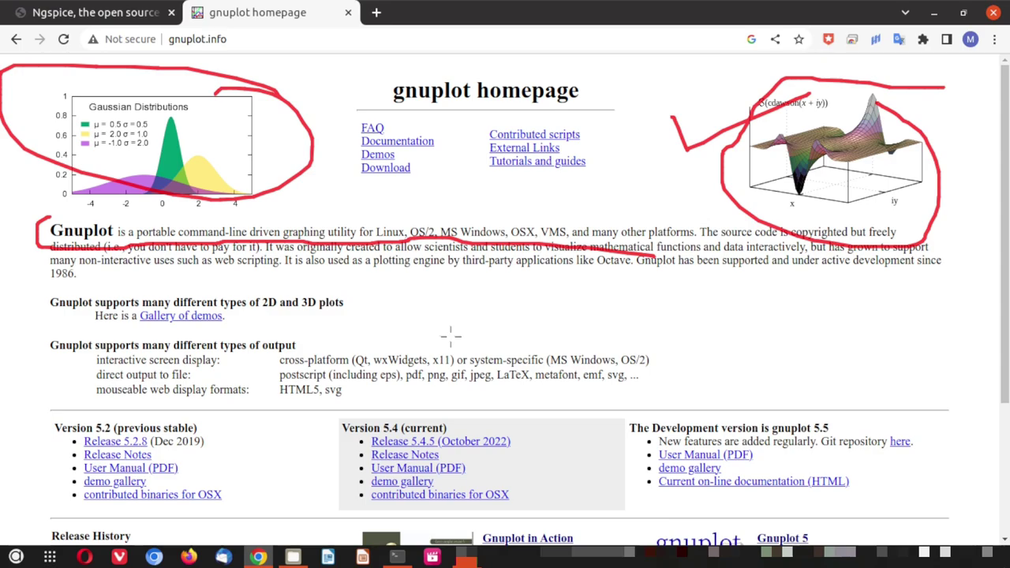
{"action": "scroll", "coordinate": [450, 336], "scroll_direction": "down", "scroll_amount": 5}
{"action": "scroll", "coordinate": [151, 271], "scroll_direction": "up", "scroll_amount": 5}
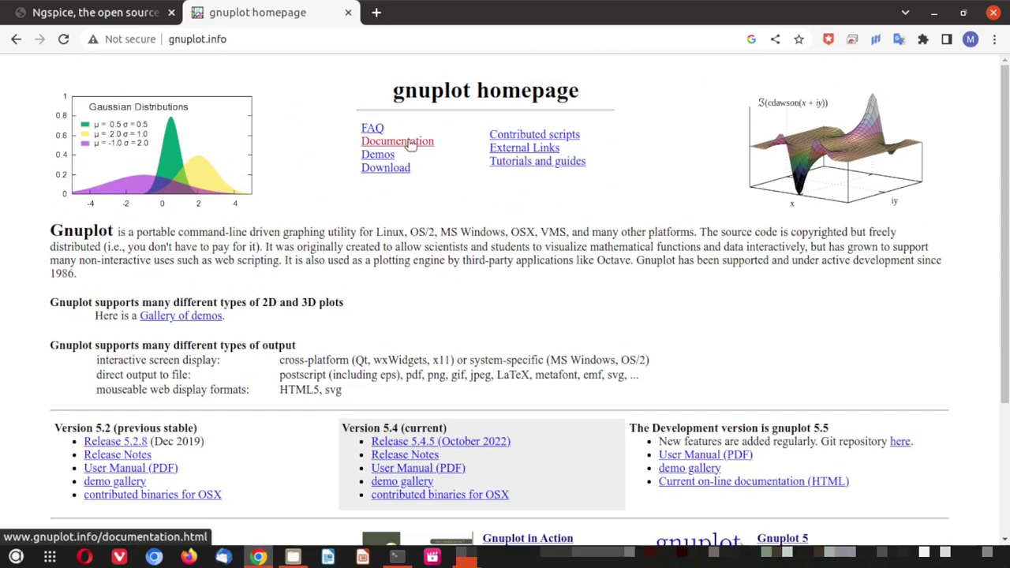
Step: On gnuplot's Documentation page, mark the current, old and older PDF manuals, then go back
{"action": "left_click", "coordinate": [410, 143]}
{"action": "scroll", "coordinate": [367, 251], "scroll_direction": "down", "scroll_amount": 2}
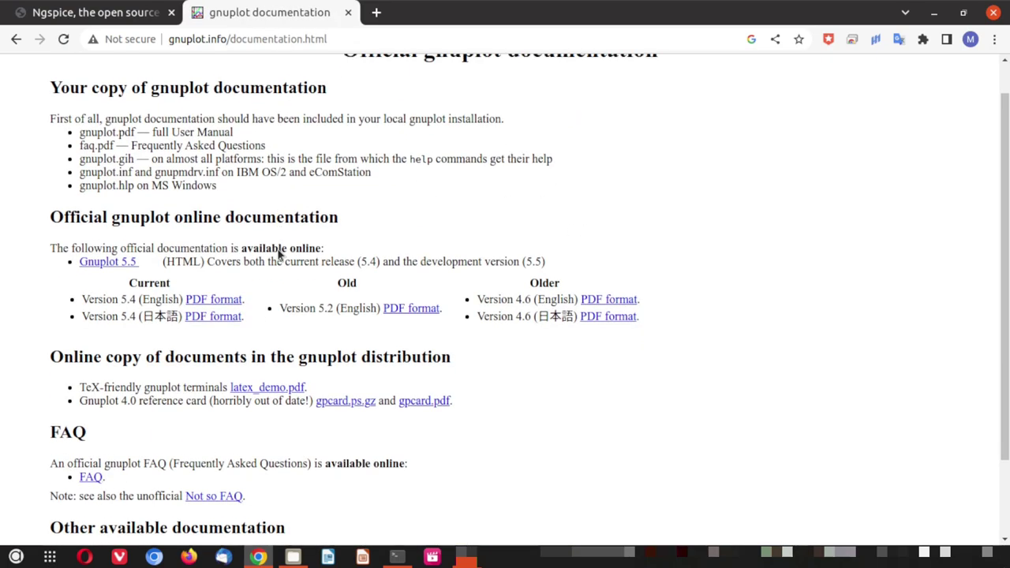
{"action": "scroll", "coordinate": [276, 251], "scroll_direction": "down", "scroll_amount": 2}
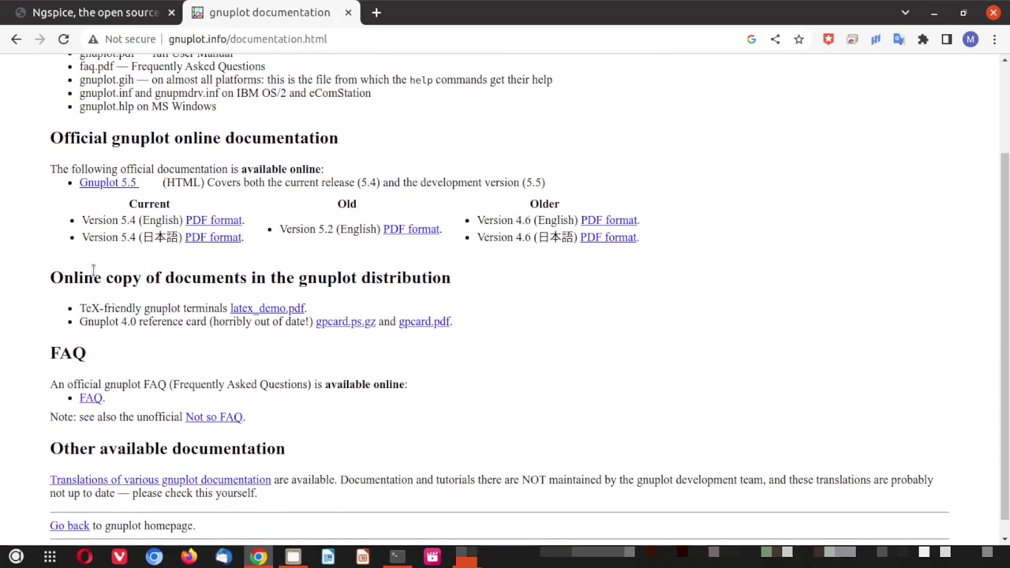
{"action": "mouse_move", "coordinate": [222, 203]}
{"action": "left_mouse_down"}
{"action": "mouse_move", "coordinate": [243, 221]}
{"action": "mouse_move", "coordinate": [327, 186]}
{"action": "left_mouse_up"}
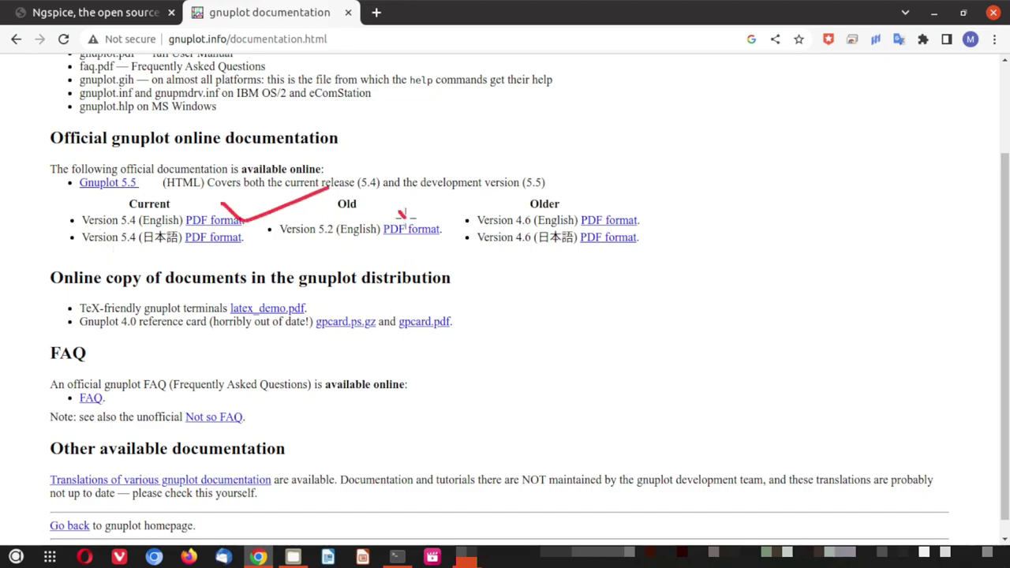
{"action": "left_click_drag", "start_coordinate": [403, 214], "coordinate": [497, 175]}
{"action": "mouse_move", "coordinate": [602, 197]}
{"action": "left_mouse_down"}
{"action": "mouse_move", "coordinate": [617, 227]}
{"action": "mouse_move", "coordinate": [766, 171]}
{"action": "left_mouse_up"}
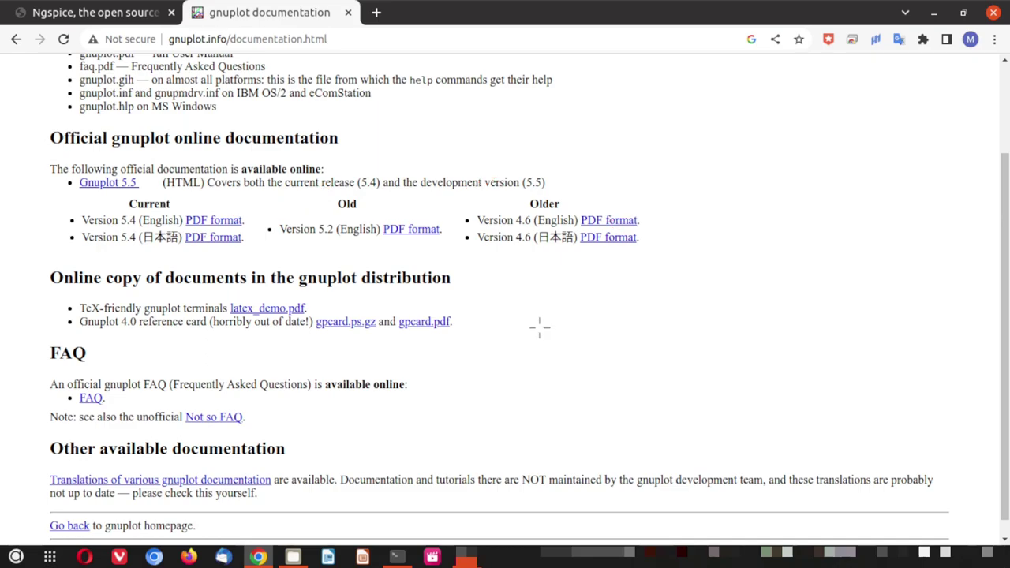
{"action": "scroll", "coordinate": [382, 276], "scroll_direction": "up", "scroll_amount": 3}
{"action": "left_click", "coordinate": [16, 40]}
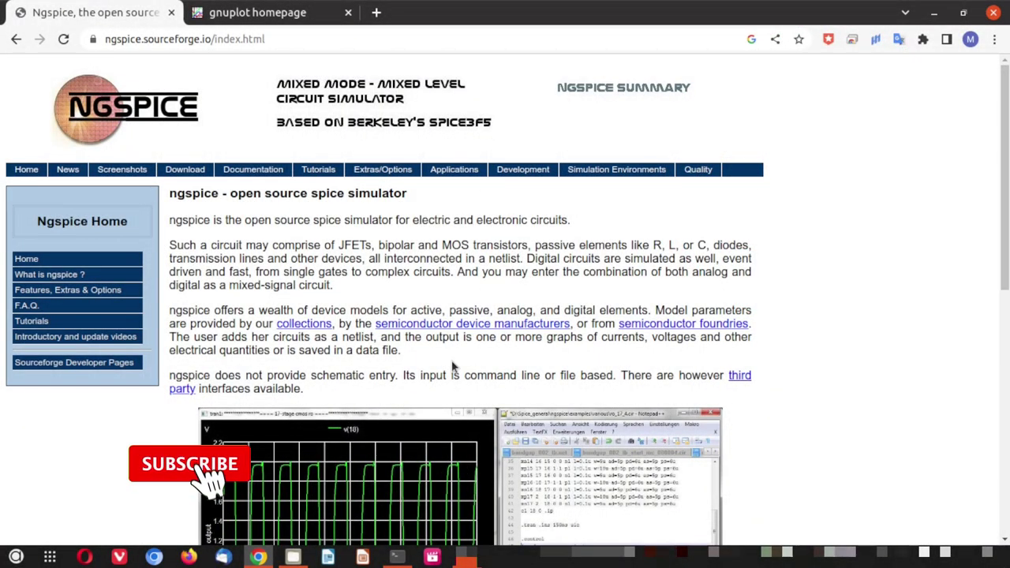
Step: Clear the on-screen annotation marks with 'sudo apt-get install ngspice' at the prompt
{"action": "mouse_move", "coordinate": [404, 557]}
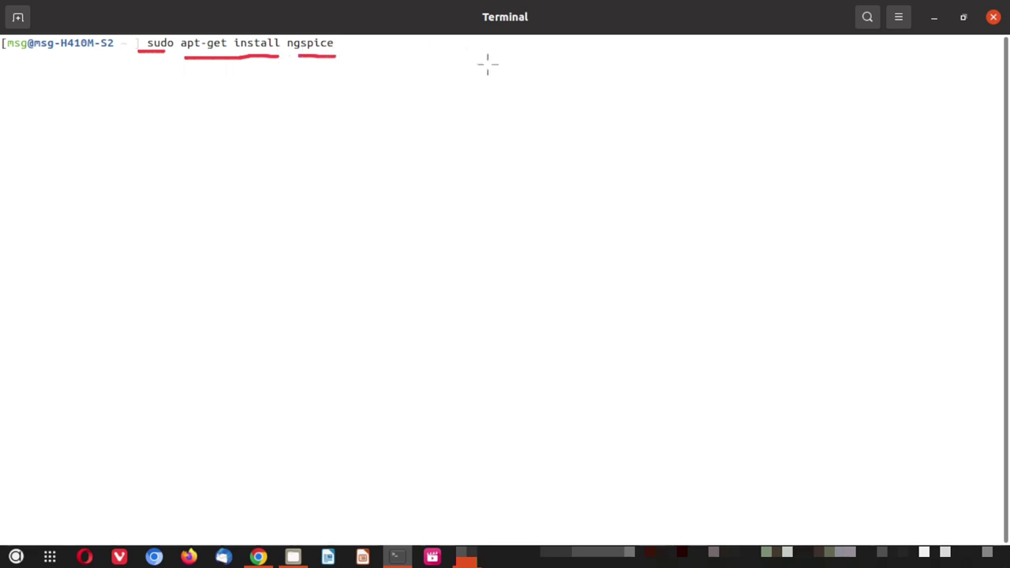
{"action": "key", "text": "shift+F9"}
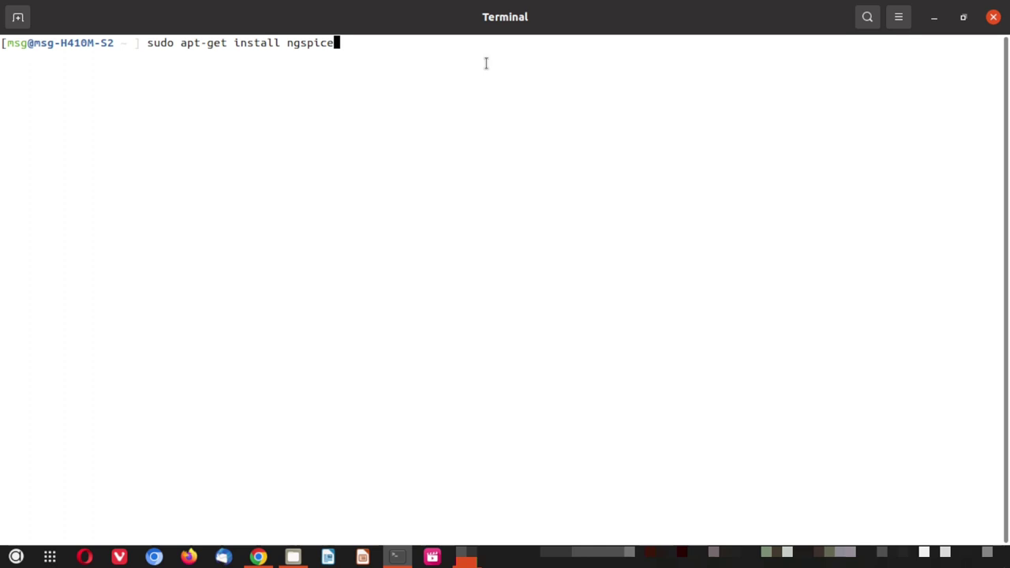
Step: Run 'sudo apt-get install ngspice' and submit the administrator password to install ngspice 31.3-2
{"action": "key", "text": "Return"}
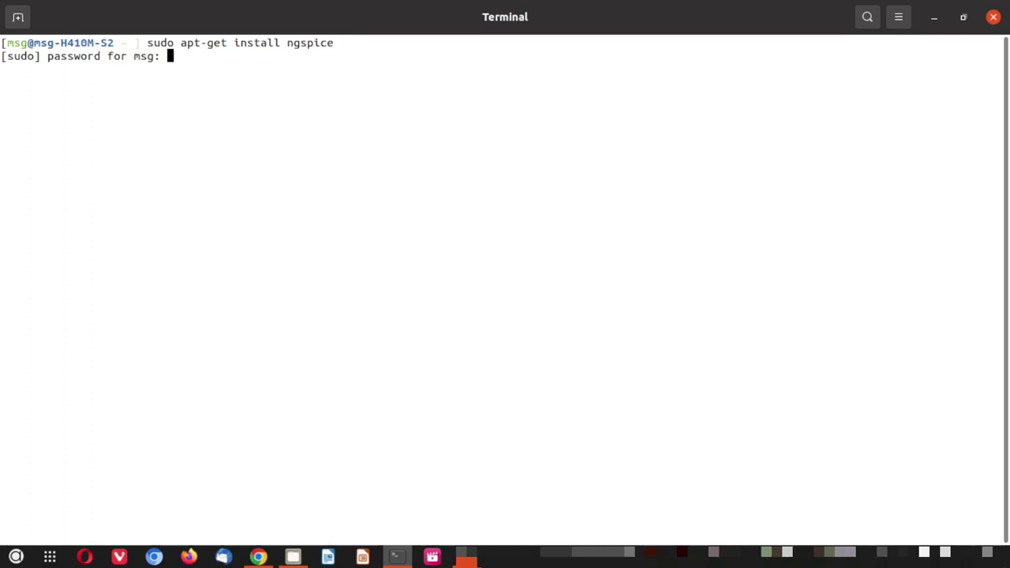
{"action": "key", "text": "Return"}
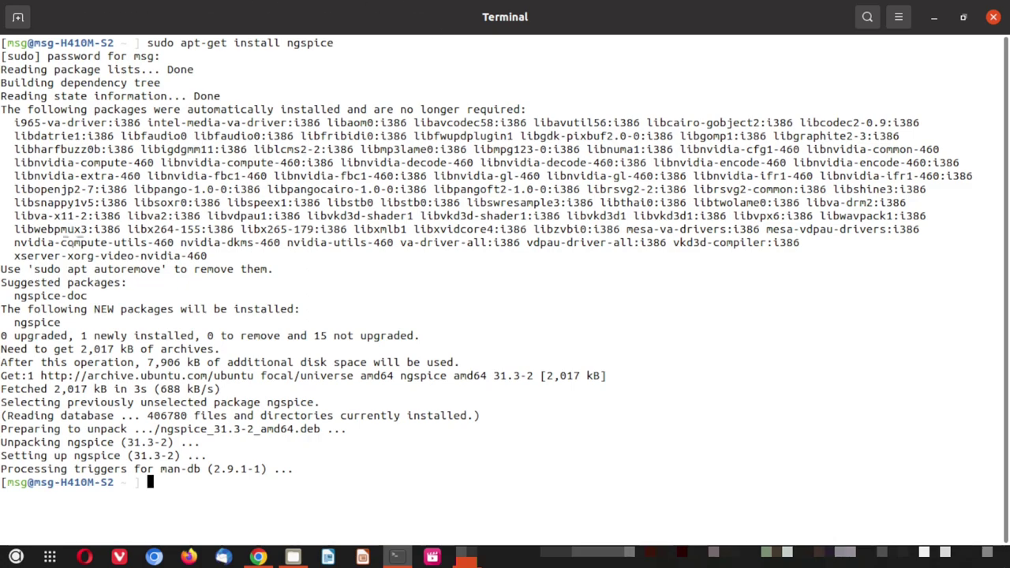
{"action": "mouse_move", "coordinate": [3, 336]}
{"action": "left_mouse_down"}
{"action": "mouse_move", "coordinate": [190, 340]}
{"action": "mouse_move", "coordinate": [210, 329]}
{"action": "mouse_move", "coordinate": [202, 315]}
{"action": "mouse_move", "coordinate": [89, 314]}
{"action": "mouse_move", "coordinate": [71, 328]}
{"action": "mouse_move", "coordinate": [78, 351]}
{"action": "left_mouse_up"}
{"action": "key", "text": "F9"}
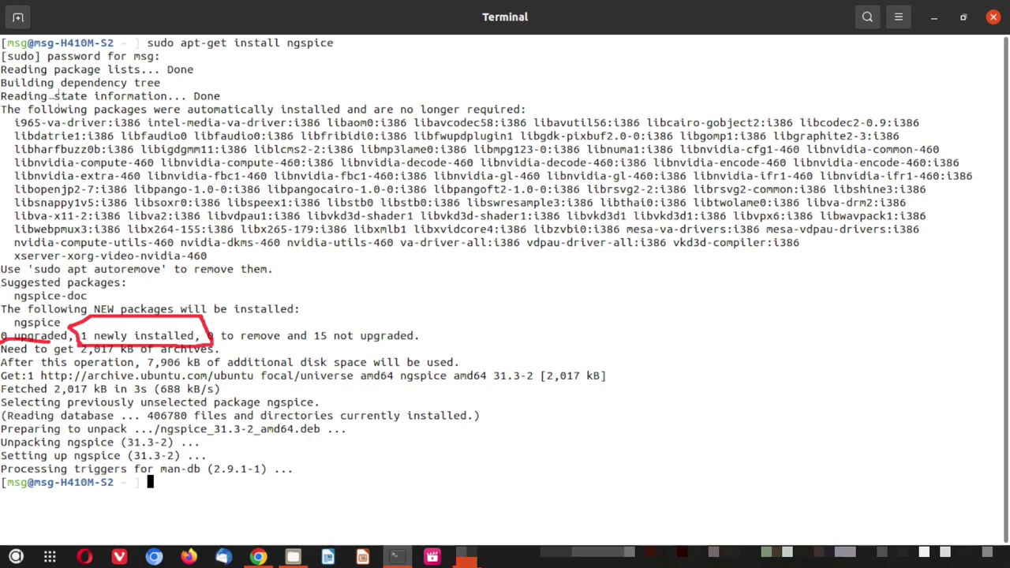
{"action": "mouse_move", "coordinate": [1, 99]}
{"action": "left_mouse_down"}
{"action": "mouse_move", "coordinate": [1, 277]}
{"action": "mouse_move", "coordinate": [79, 284]}
{"action": "mouse_move", "coordinate": [383, 263]}
{"action": "mouse_move", "coordinate": [929, 273]}
{"action": "mouse_move", "coordinate": [445, 89]}
{"action": "mouse_move", "coordinate": [103, 90]}
{"action": "mouse_move", "coordinate": [3, 103]}
{"action": "left_mouse_up"}
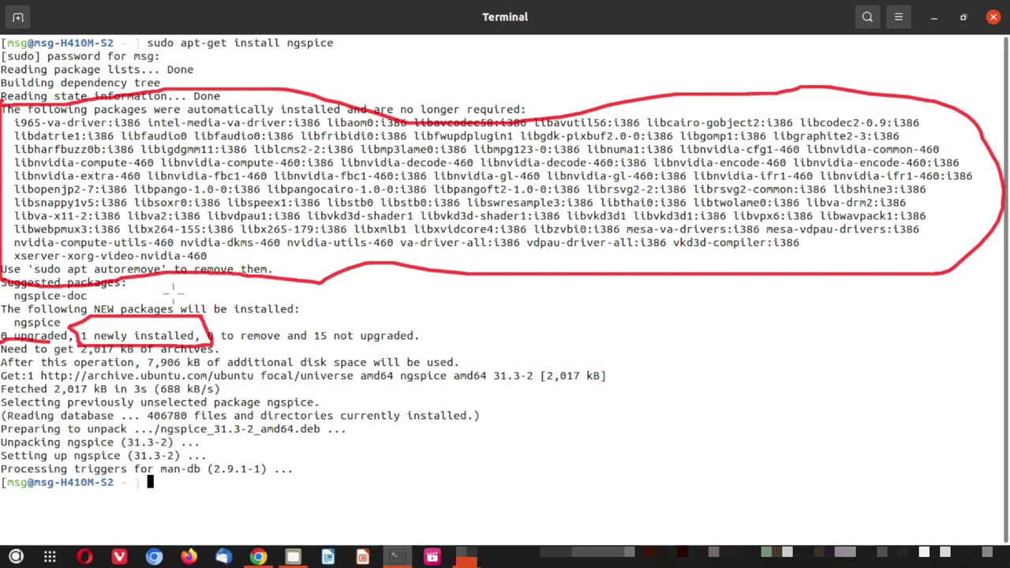
{"action": "left_click_drag", "start_coordinate": [156, 55], "coordinate": [273, 55]}
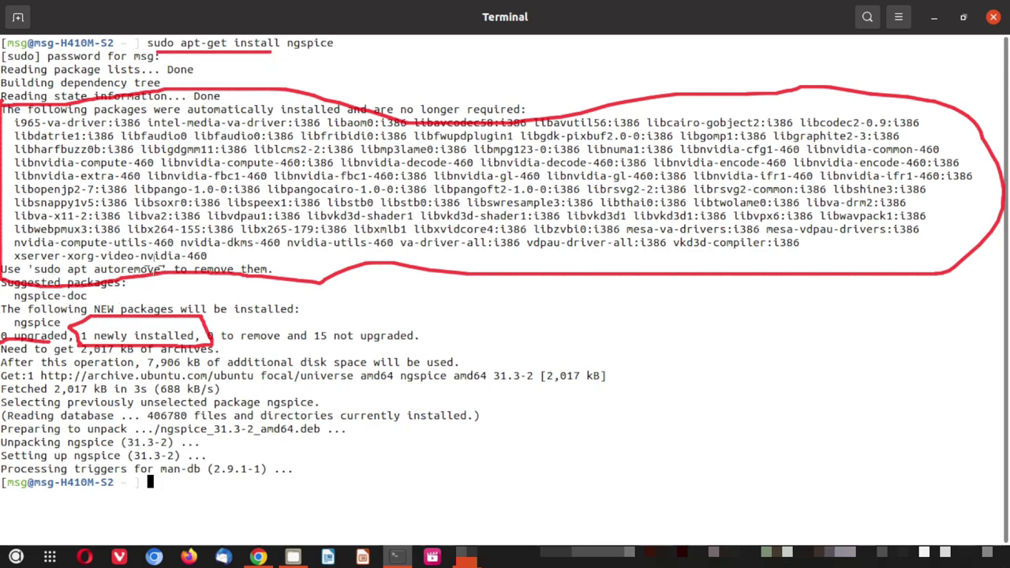
{"action": "mouse_move", "coordinate": [157, 256]}
{"action": "left_mouse_down"}
{"action": "mouse_move", "coordinate": [79, 244]}
{"action": "mouse_move", "coordinate": [26, 271]}
{"action": "mouse_move", "coordinate": [136, 284]}
{"action": "mouse_move", "coordinate": [164, 280]}
{"action": "mouse_move", "coordinate": [166, 257]}
{"action": "left_mouse_up"}
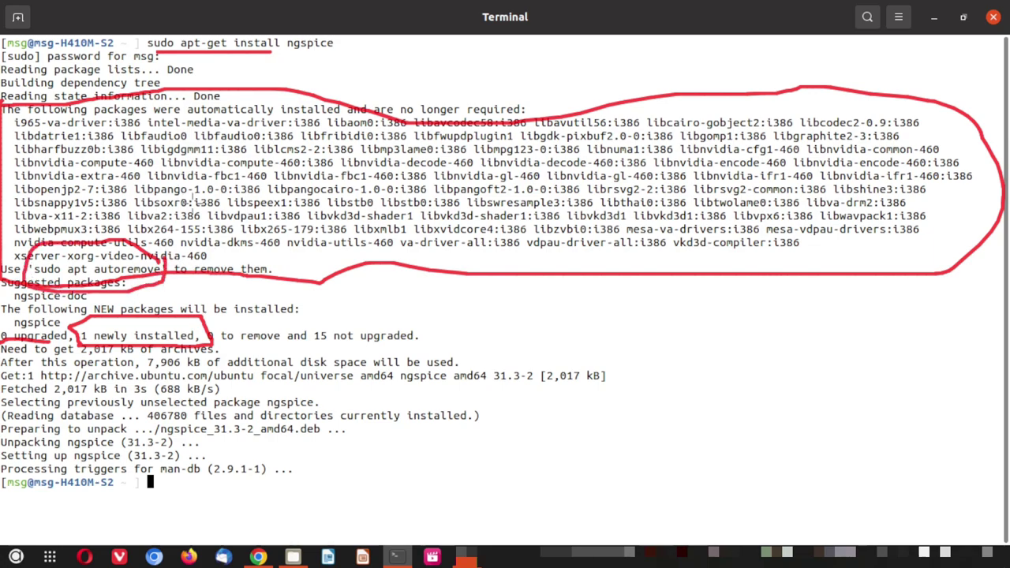
{"action": "mouse_move", "coordinate": [209, 131]}
{"action": "left_mouse_down"}
{"action": "mouse_move", "coordinate": [224, 111]}
{"action": "mouse_move", "coordinate": [787, 252]}
{"action": "mouse_move", "coordinate": [189, 111]}
{"action": "left_mouse_up"}
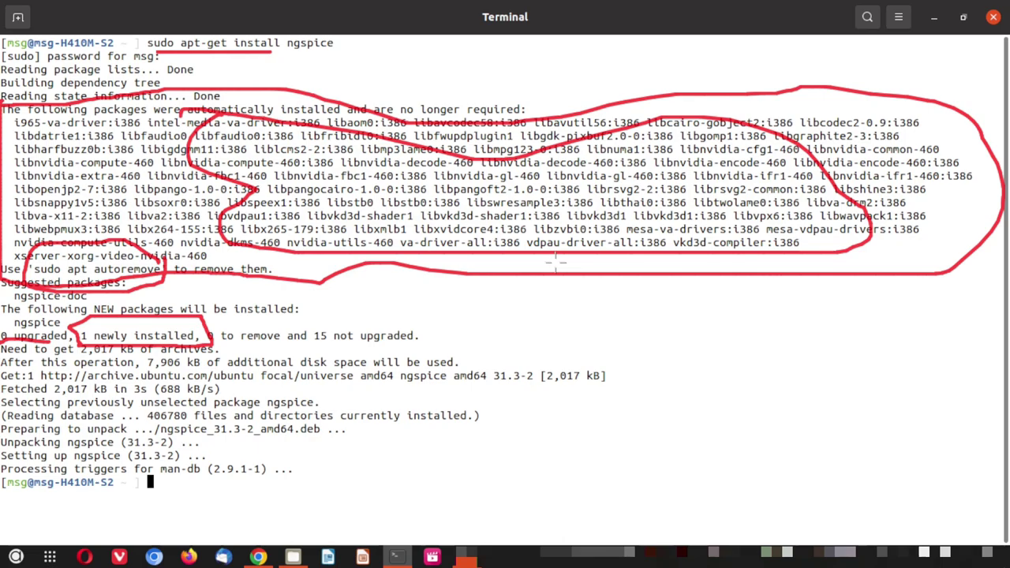
Step: Type 'sudo apt-get install gnuplot' at the prompt, underline sudo and apt-get install, then clear marks
{"action": "key", "text": "shift+F9"}
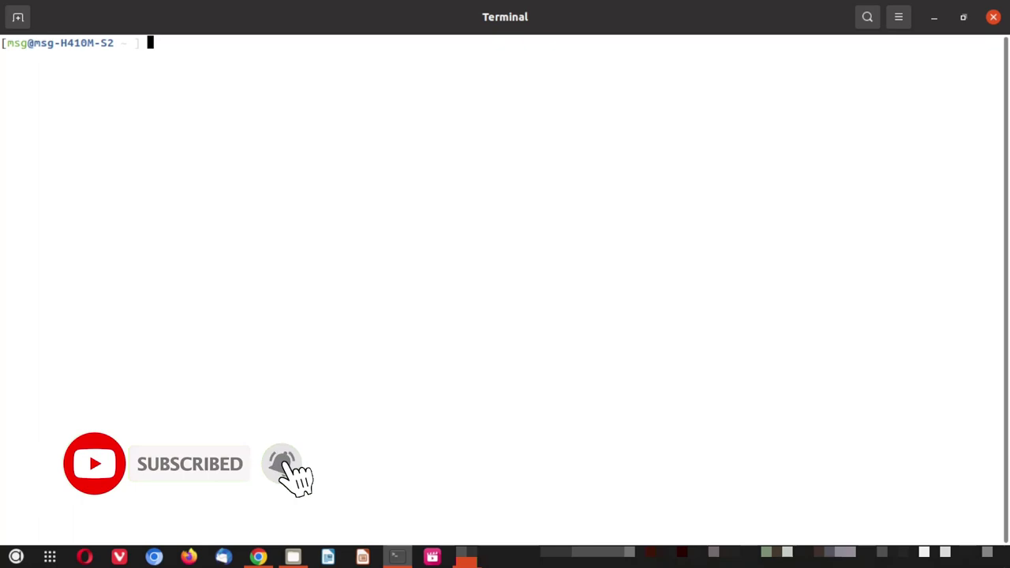
{"action": "type", "text": "sudo a"}
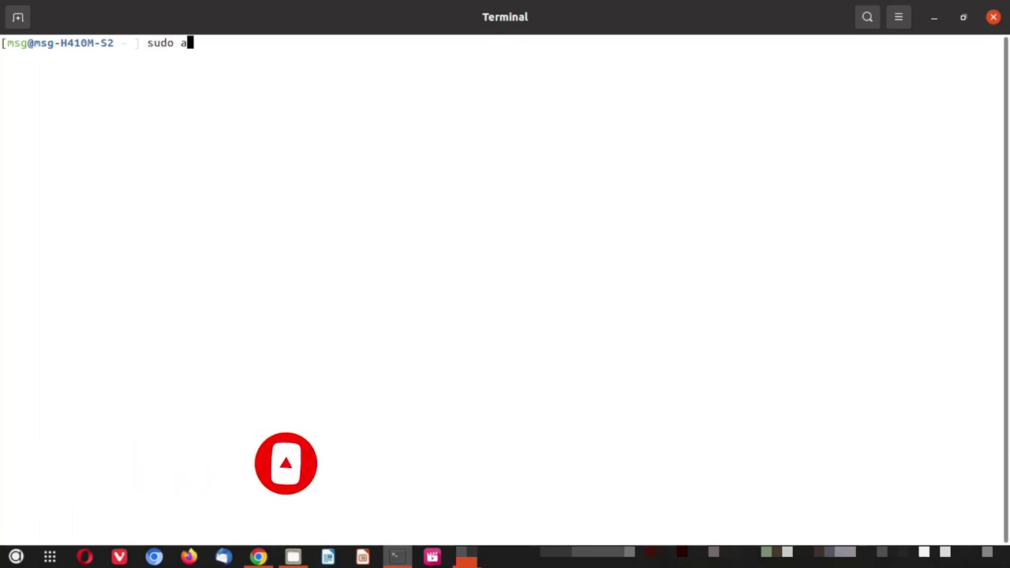
{"action": "type", "text": "pt-get install gnuplot"}
{"action": "mouse_move", "coordinate": [149, 53]}
{"action": "left_mouse_down"}
{"action": "mouse_move", "coordinate": [364, 53]}
{"action": "mouse_move", "coordinate": [211, 5]}
{"action": "mouse_move", "coordinate": [106, 21]}
{"action": "mouse_move", "coordinate": [251, 90]}
{"action": "mouse_move", "coordinate": [364, 36]}
{"action": "left_mouse_up"}
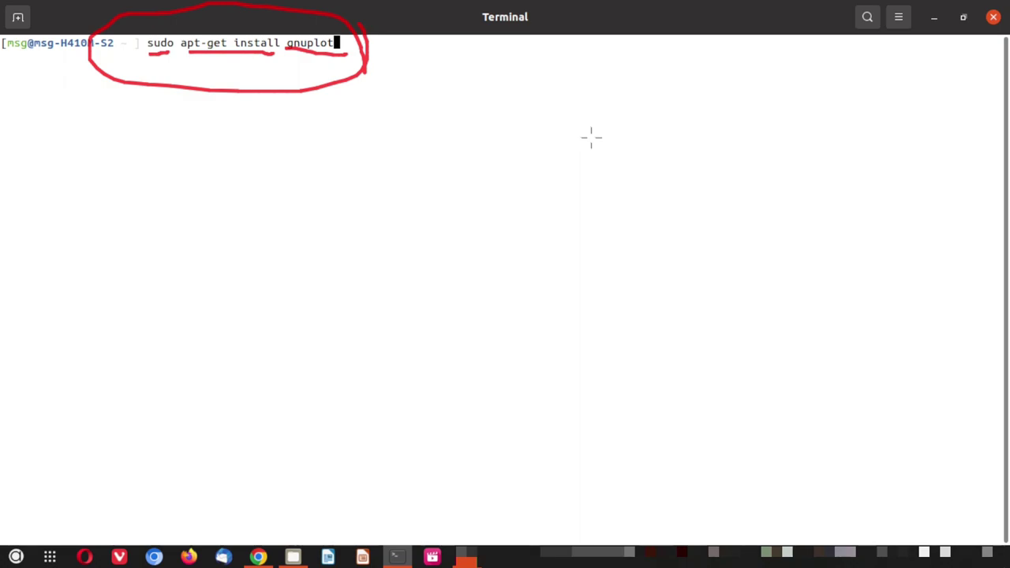
{"action": "key", "text": "Escape"}
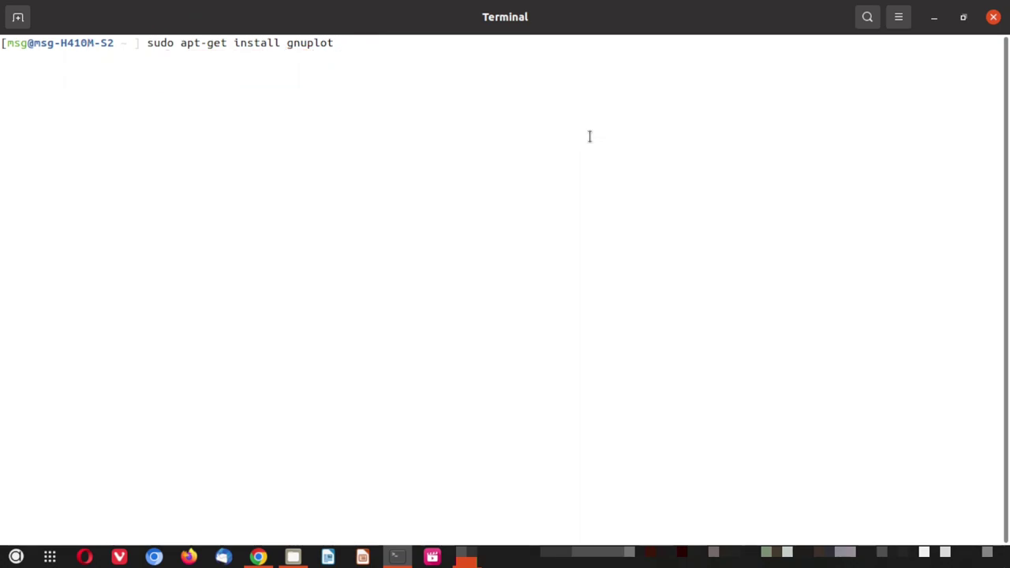
Step: Run the gnuplot install, then mark the autoremove note, newly installed count and command parts
{"action": "key", "text": "Return"}
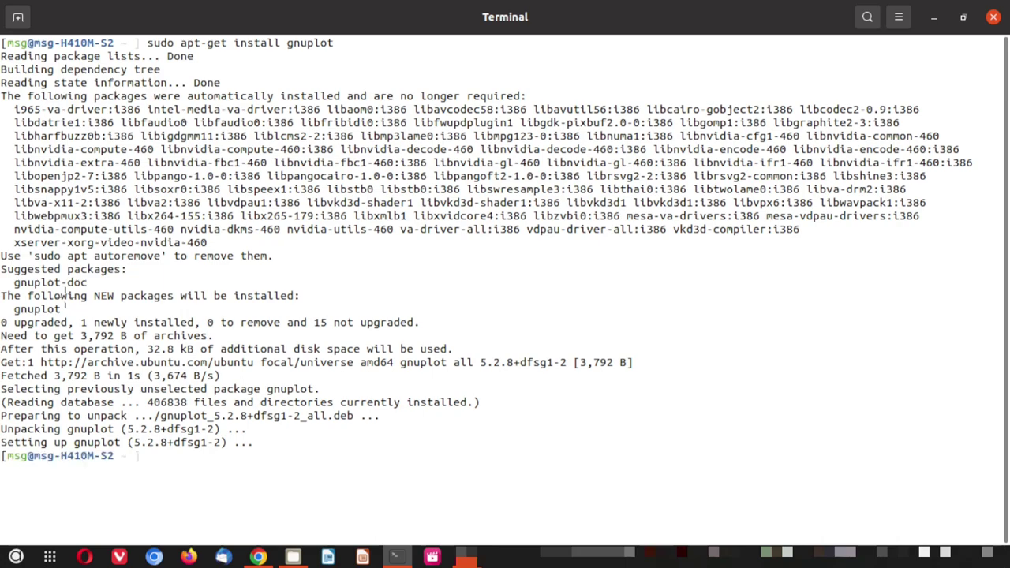
{"action": "mouse_move", "coordinate": [1, 95]}
{"action": "left_mouse_down"}
{"action": "mouse_move", "coordinate": [9, 280]}
{"action": "mouse_move", "coordinate": [900, 244]}
{"action": "mouse_move", "coordinate": [971, 194]}
{"action": "mouse_move", "coordinate": [954, 116]}
{"action": "mouse_move", "coordinate": [557, 88]}
{"action": "mouse_move", "coordinate": [2, 93]}
{"action": "left_mouse_up"}
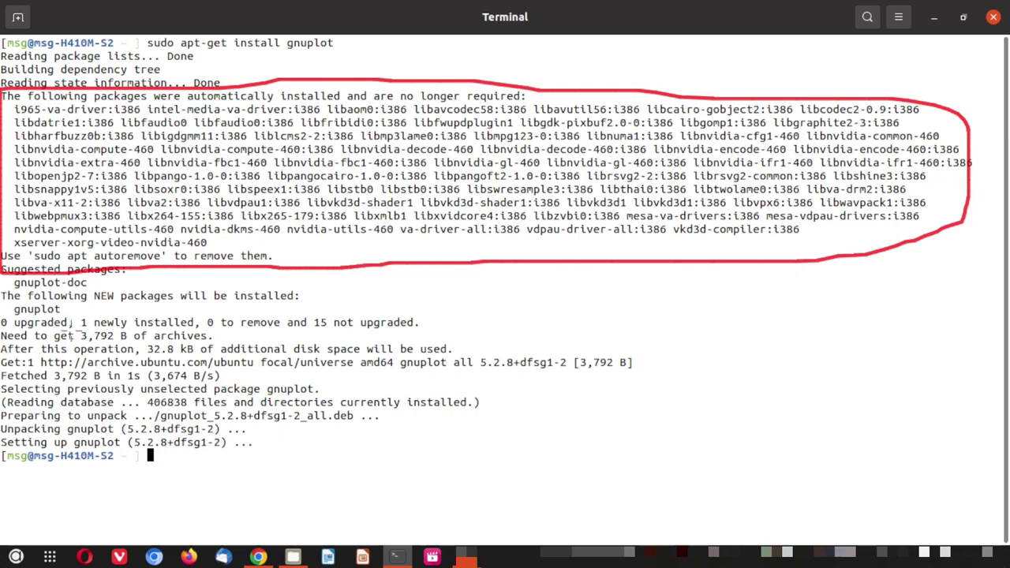
{"action": "mouse_move", "coordinate": [71, 331]}
{"action": "left_mouse_down"}
{"action": "mouse_move", "coordinate": [164, 329]}
{"action": "mouse_move", "coordinate": [199, 316]}
{"action": "mouse_move", "coordinate": [101, 309]}
{"action": "mouse_move", "coordinate": [73, 335]}
{"action": "left_mouse_up"}
{"action": "left_click_drag", "start_coordinate": [197, 314], "coordinate": [303, 279]}
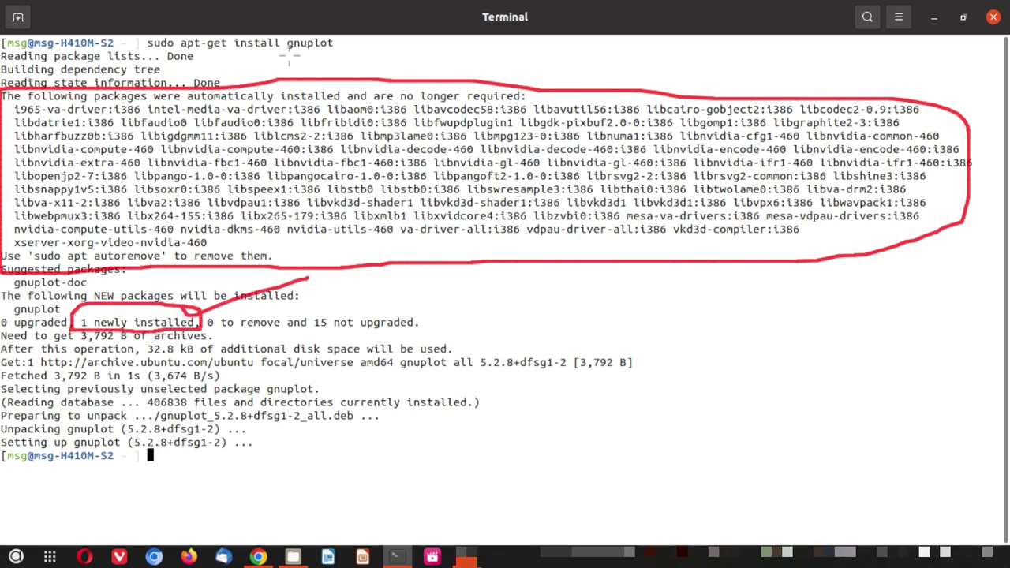
{"action": "left_click_drag", "start_coordinate": [289, 56], "coordinate": [399, 55]}
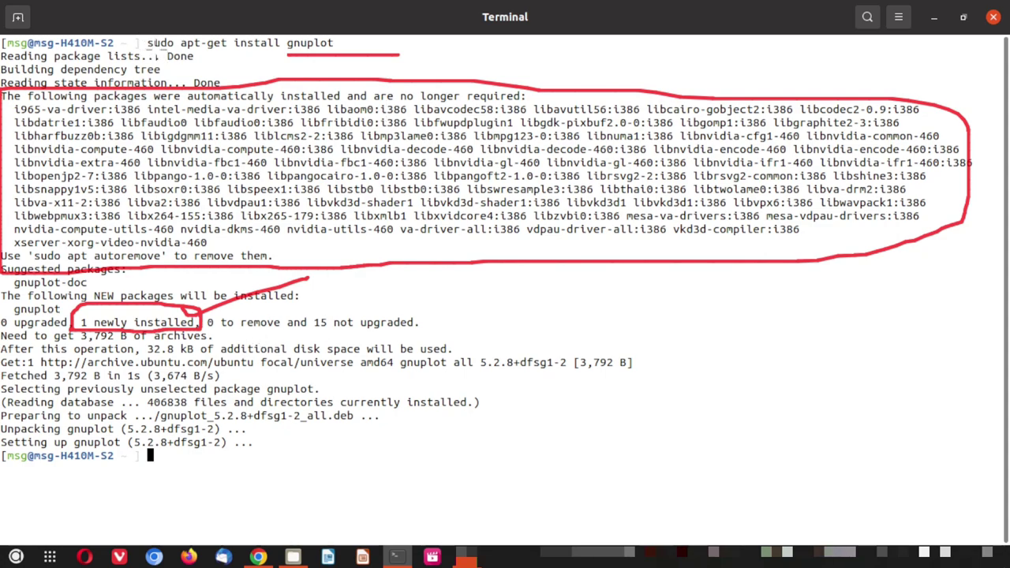
{"action": "left_click_drag", "start_coordinate": [147, 49], "coordinate": [254, 49]}
{"action": "key", "text": "super+alt+d"}
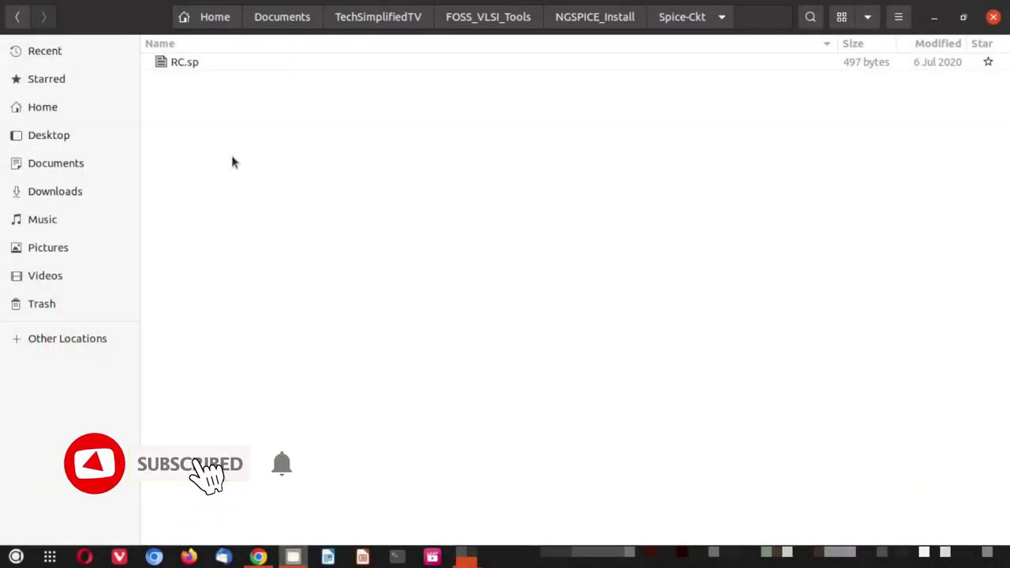
Step: Bring up the context menu for RC.sp in the Spice-Ckt folder
{"action": "right_click", "coordinate": [183, 67]}
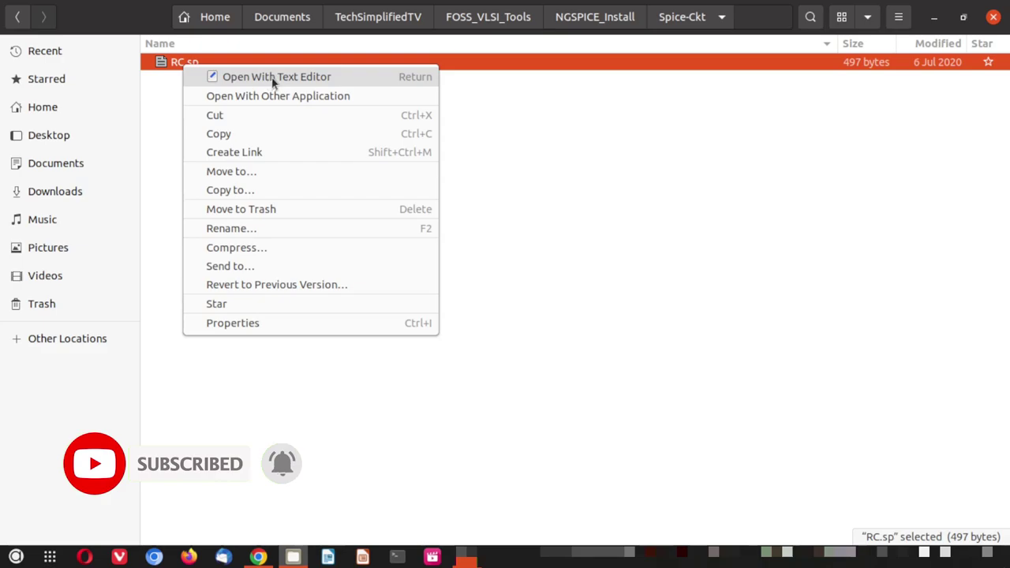
Step: Open RC.sp in Text Editor and mark the C1/R1 lines and the VDD source and AC sweep lines
{"action": "left_click", "coordinate": [355, 75]}
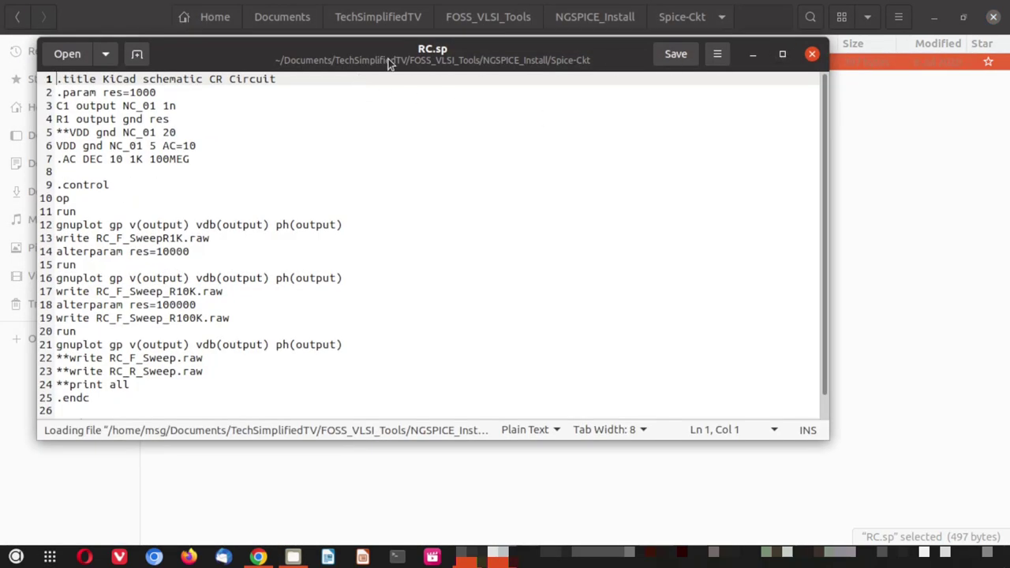
{"action": "left_click_drag", "start_coordinate": [783, 56], "coordinate": [915, 71]}
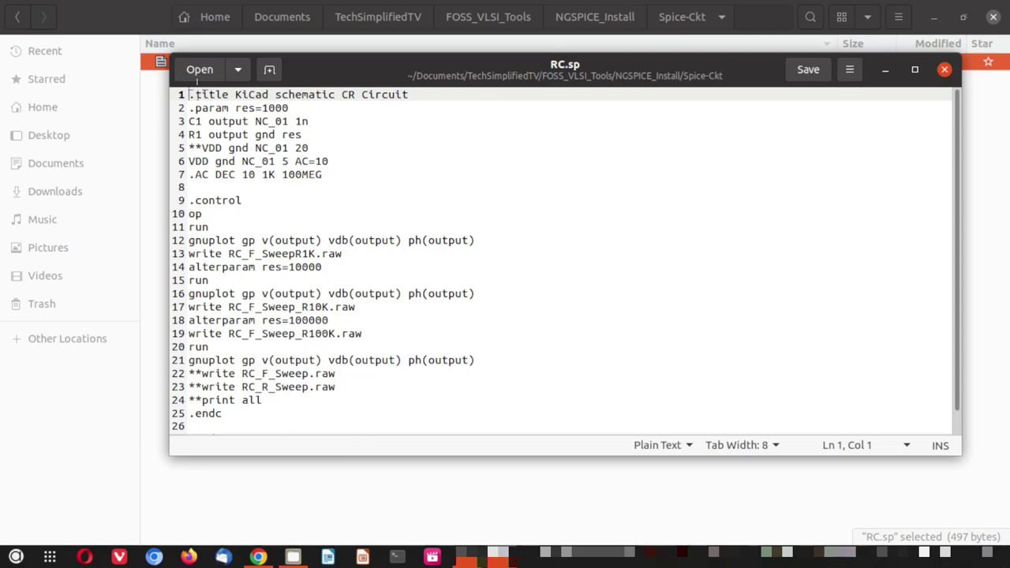
{"action": "mouse_move", "coordinate": [181, 109]}
{"action": "left_mouse_down"}
{"action": "mouse_move", "coordinate": [185, 148]}
{"action": "mouse_move", "coordinate": [211, 154]}
{"action": "mouse_move", "coordinate": [335, 148]}
{"action": "mouse_move", "coordinate": [223, 110]}
{"action": "left_mouse_up"}
{"action": "mouse_move", "coordinate": [197, 144]}
{"action": "left_mouse_down"}
{"action": "mouse_move", "coordinate": [184, 167]}
{"action": "mouse_move", "coordinate": [338, 166]}
{"action": "mouse_move", "coordinate": [182, 173]}
{"action": "mouse_move", "coordinate": [196, 188]}
{"action": "mouse_move", "coordinate": [362, 186]}
{"action": "mouse_move", "coordinate": [325, 164]}
{"action": "left_mouse_up"}
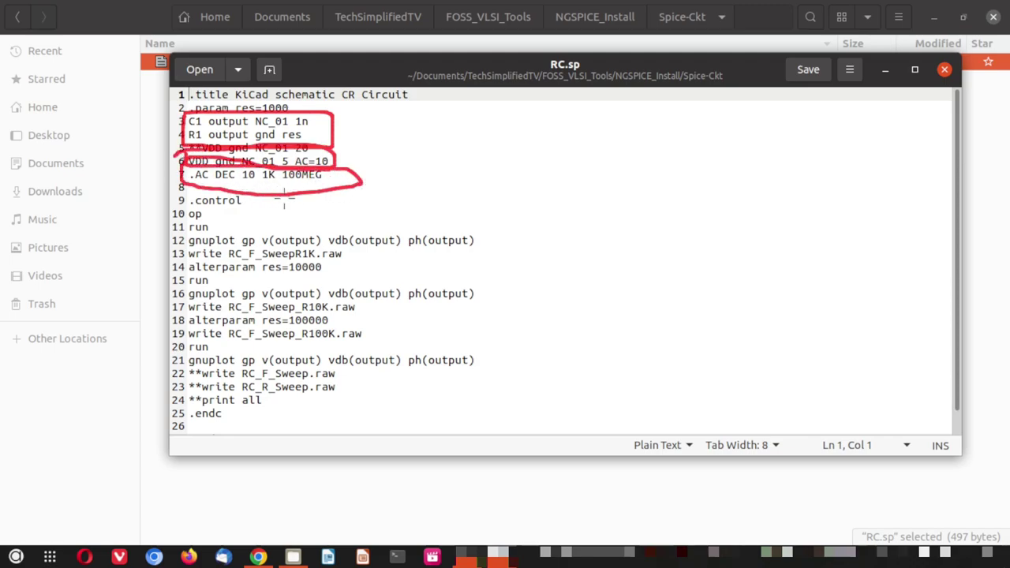
Step: Clear the marks and underline .control, op, run and .endc in the control block
{"action": "key", "text": "shift+F9"}
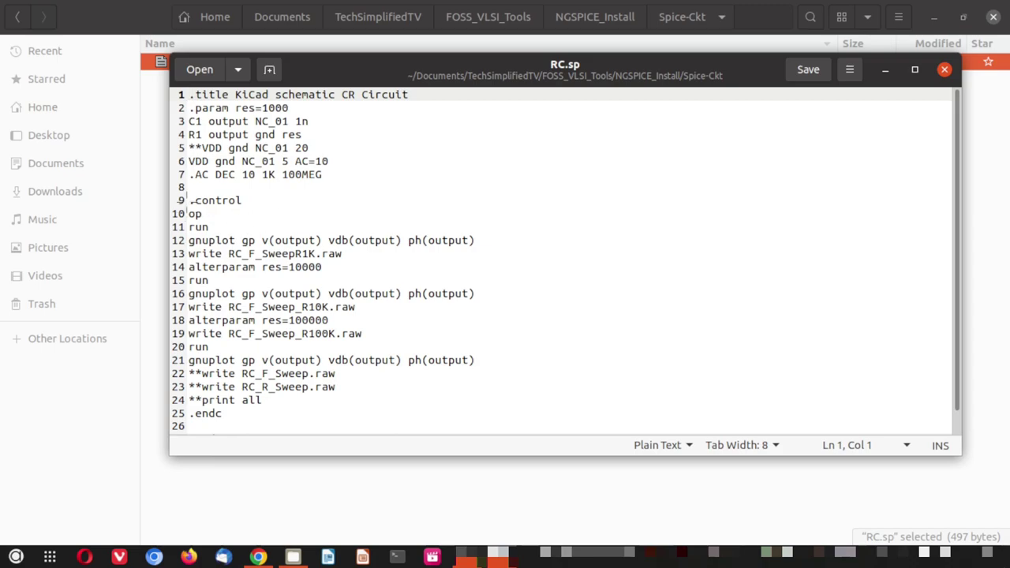
{"action": "left_click_drag", "start_coordinate": [188, 214], "coordinate": [215, 215]}
{"action": "left_click_drag", "start_coordinate": [183, 207], "coordinate": [248, 206]}
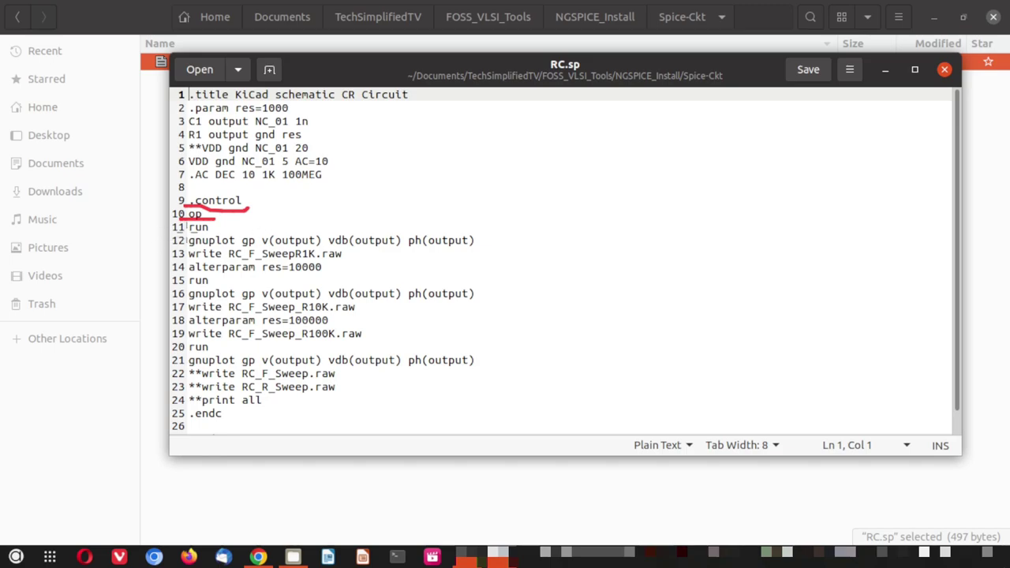
{"action": "left_click_drag", "start_coordinate": [183, 232], "coordinate": [211, 230]}
{"action": "left_click_drag", "start_coordinate": [188, 418], "coordinate": [224, 417]}
{"action": "left_click_drag", "start_coordinate": [184, 192], "coordinate": [183, 257]}
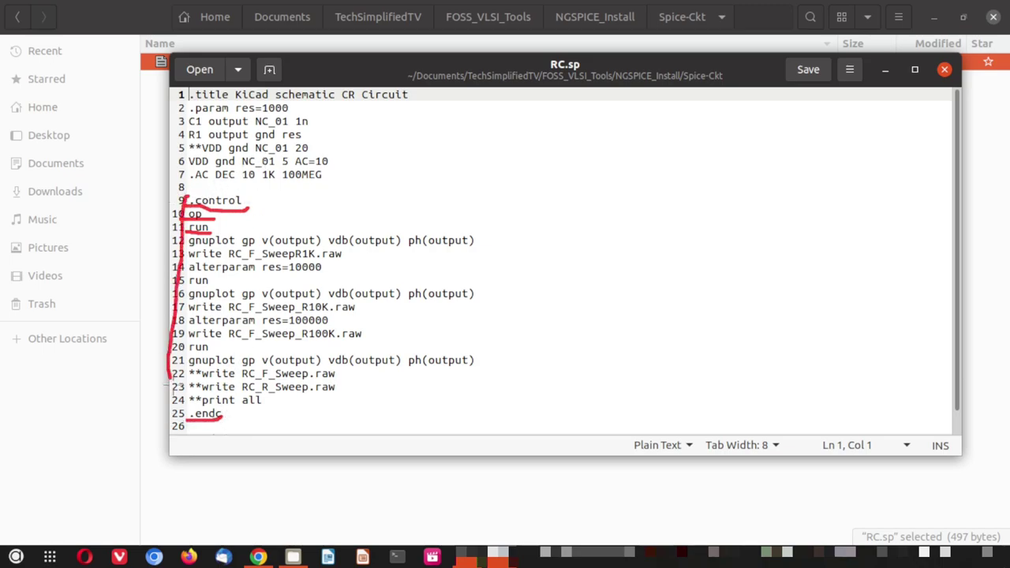
{"action": "mouse_move", "coordinate": [172, 386]}
{"action": "left_mouse_down"}
{"action": "mouse_move", "coordinate": [393, 419]}
{"action": "mouse_move", "coordinate": [493, 363]}
{"action": "mouse_move", "coordinate": [479, 206]}
{"action": "mouse_move", "coordinate": [165, 188]}
{"action": "left_mouse_up"}
{"action": "mouse_move", "coordinate": [324, 102]}
{"action": "left_mouse_down"}
{"action": "mouse_move", "coordinate": [235, 105]}
{"action": "mouse_move", "coordinate": [165, 134]}
{"action": "mouse_move", "coordinate": [263, 189]}
{"action": "mouse_move", "coordinate": [365, 112]}
{"action": "left_mouse_up"}
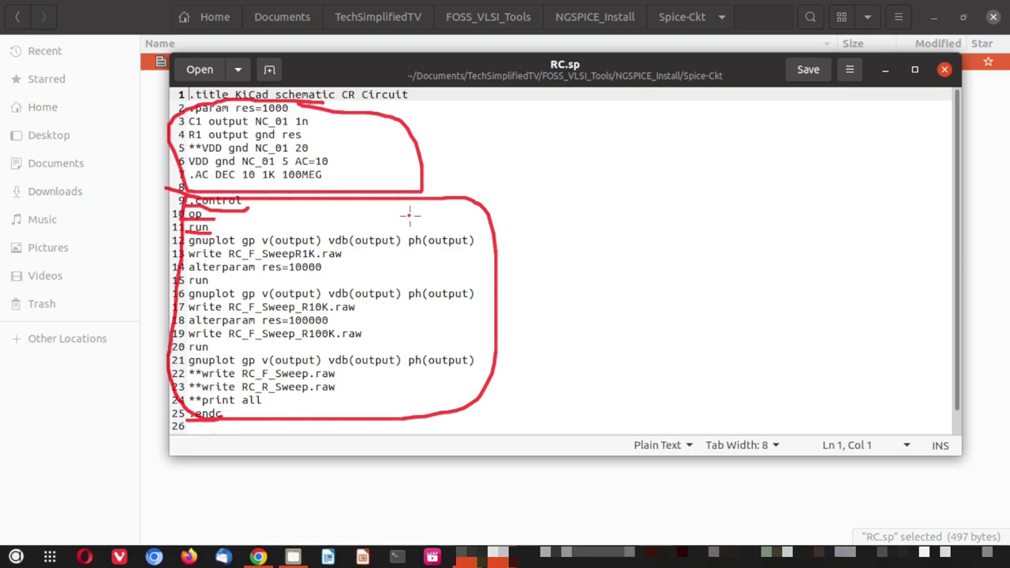
{"action": "left_click_drag", "start_coordinate": [410, 214], "coordinate": [583, 167]}
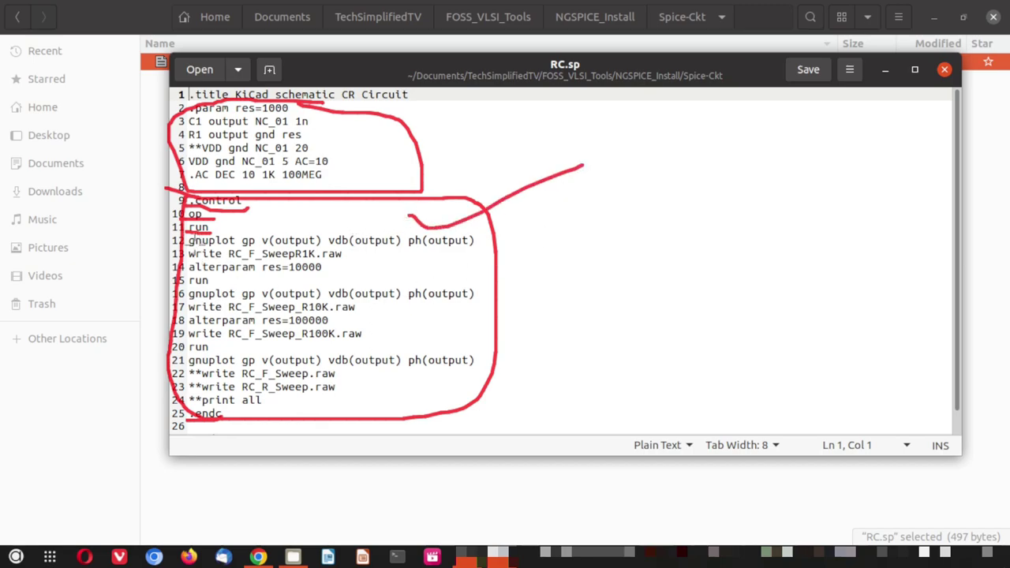
{"action": "left_click_drag", "start_coordinate": [189, 246], "coordinate": [227, 243]}
{"action": "left_click_drag", "start_coordinate": [282, 247], "coordinate": [464, 247]}
{"action": "left_click_drag", "start_coordinate": [256, 303], "coordinate": [540, 298]}
{"action": "left_click_drag", "start_coordinate": [268, 366], "coordinate": [371, 365]}
{"action": "left_click_drag", "start_coordinate": [411, 365], "coordinate": [514, 380]}
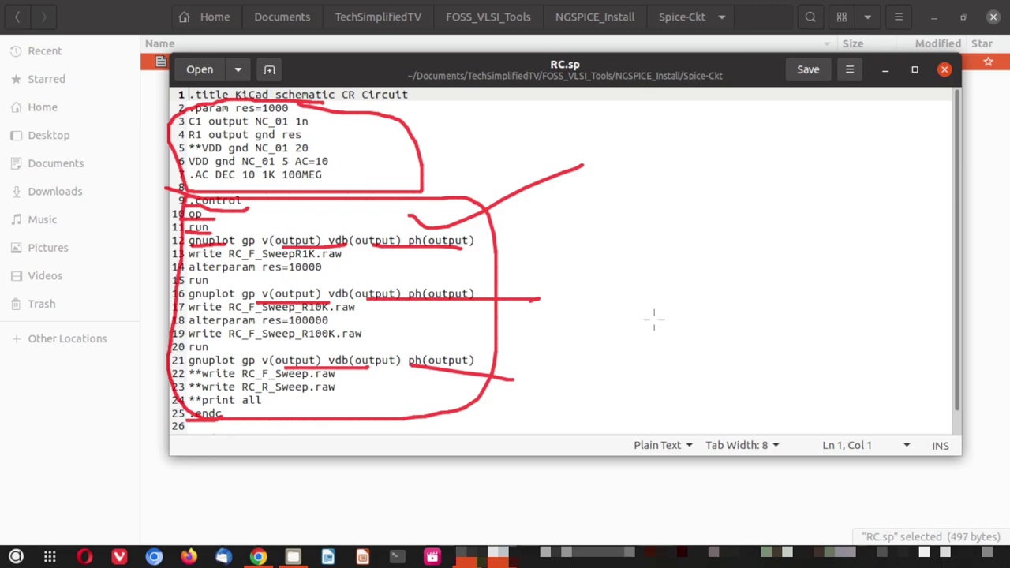
{"action": "key", "text": "shift+F9"}
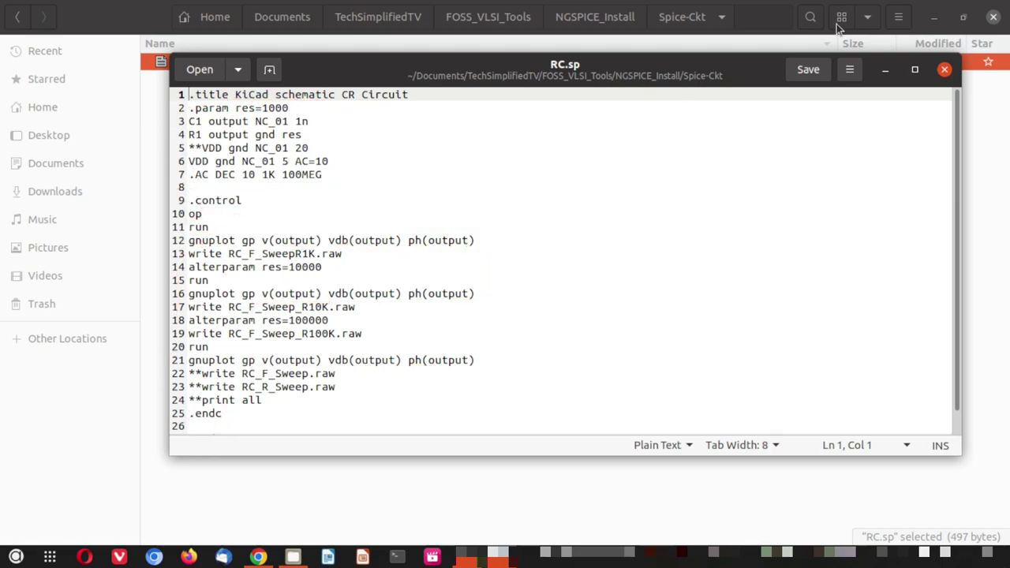
Step: Close the editor, open a maximized terminal in Spice-Ckt, and list its files with ls
{"action": "left_click", "coordinate": [945, 71]}
{"action": "right_click", "coordinate": [301, 148]}
{"action": "left_click", "coordinate": [381, 272]}
{"action": "left_click", "coordinate": [534, 56]}
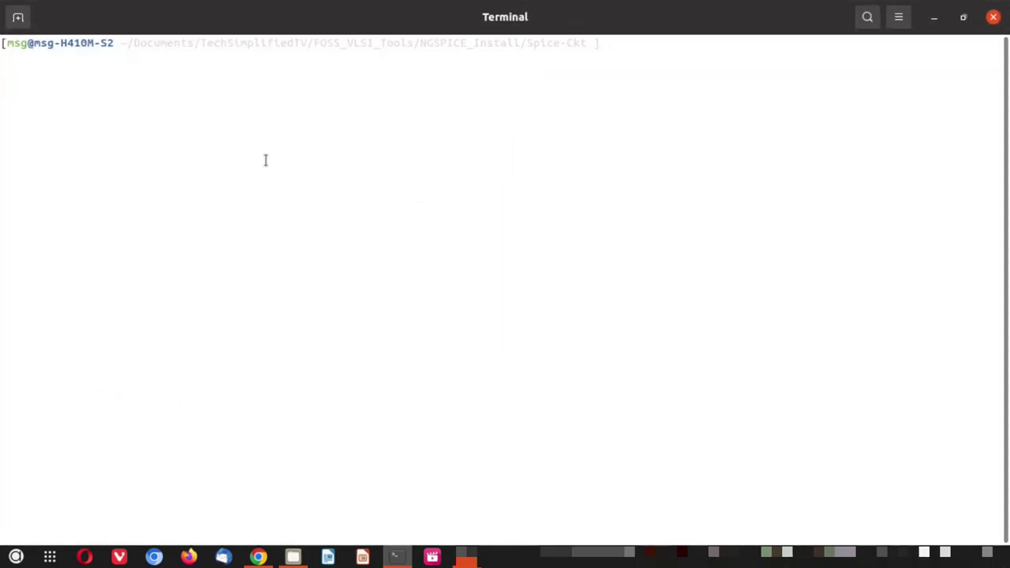
{"action": "type", "text": "ls"}
{"action": "key", "text": "Return"}
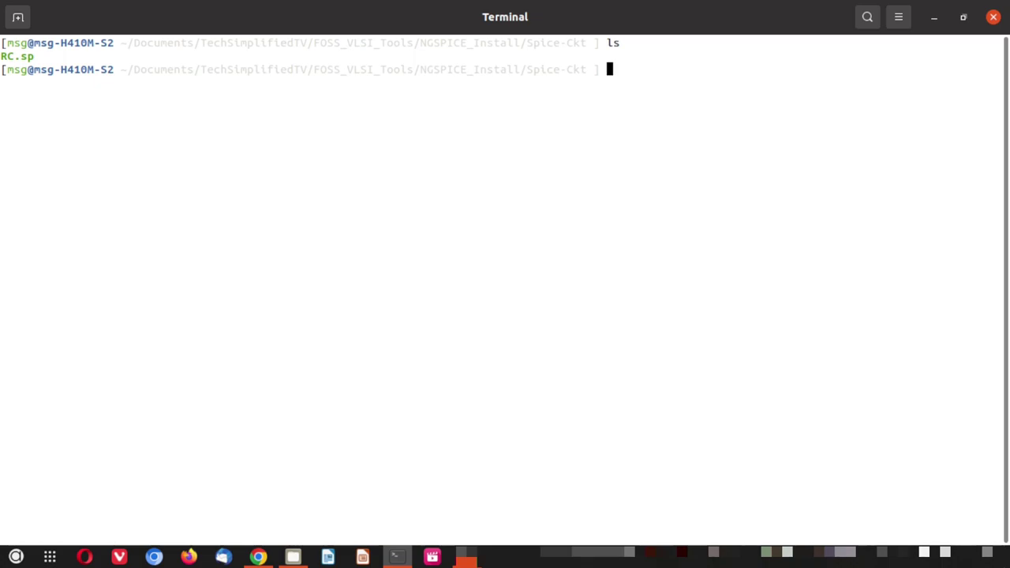
Step: Run ngspice on the RC.sp netlist
{"action": "type", "text": "ngspice RC"}
{"action": "key", "text": "Tab"}
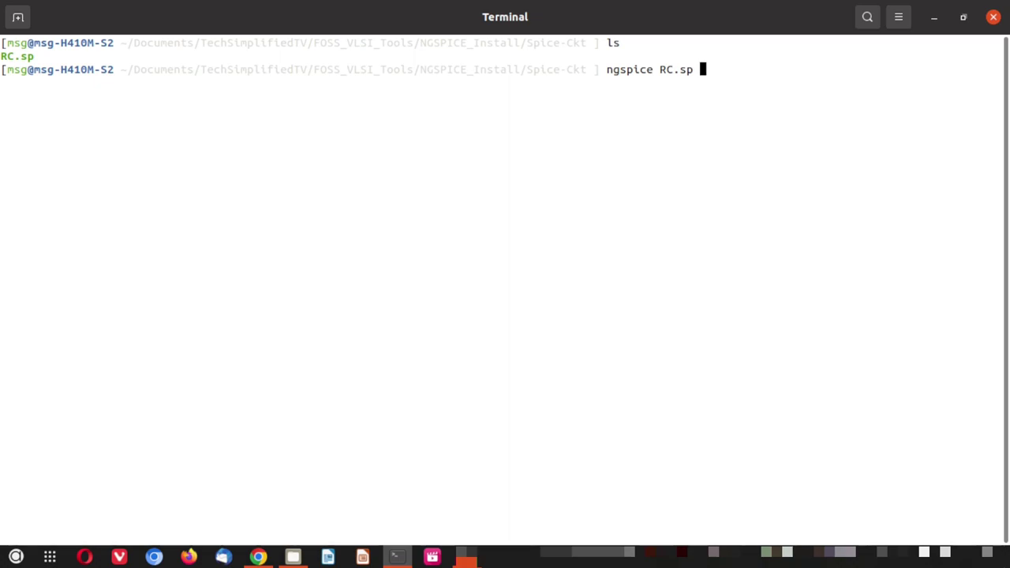
{"action": "key", "text": "Return"}
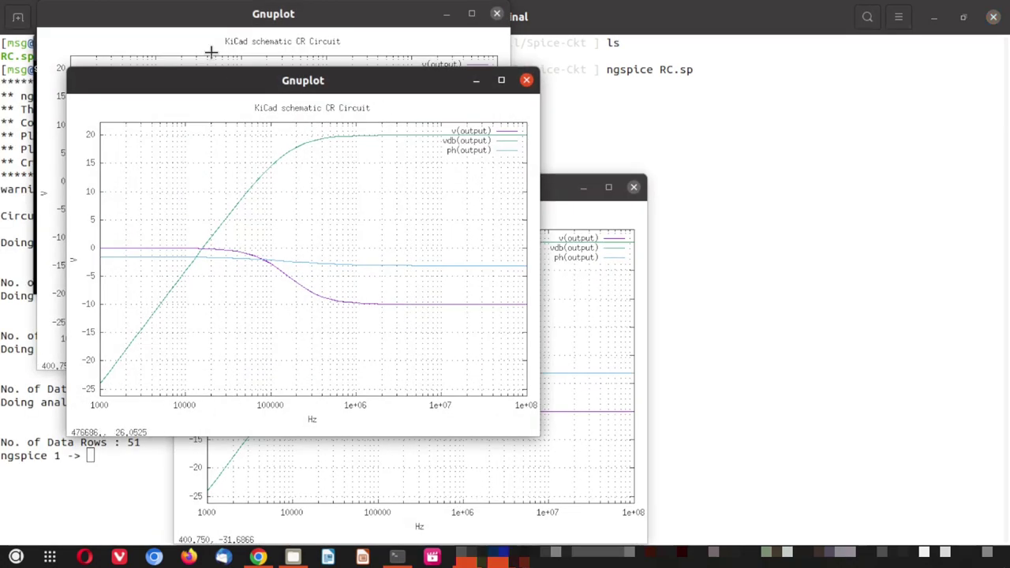
Step: Move the three Gnuplot plot windows to the right and lower right
{"action": "left_click_drag", "start_coordinate": [242, 79], "coordinate": [615, 83]}
{"action": "left_click_drag", "start_coordinate": [323, 14], "coordinate": [824, 191]}
{"action": "left_click_drag", "start_coordinate": [361, 190], "coordinate": [549, 216]}
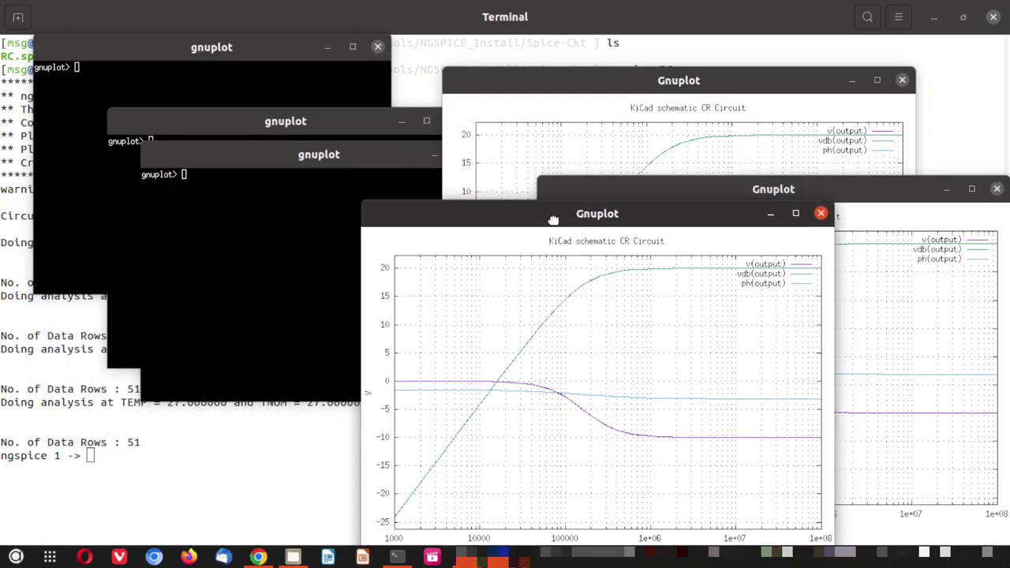
Step: Move the gnuplot consoles down, hide the front one, and bring the ngspice log into view
{"action": "left_click_drag", "start_coordinate": [325, 158], "coordinate": [289, 240]}
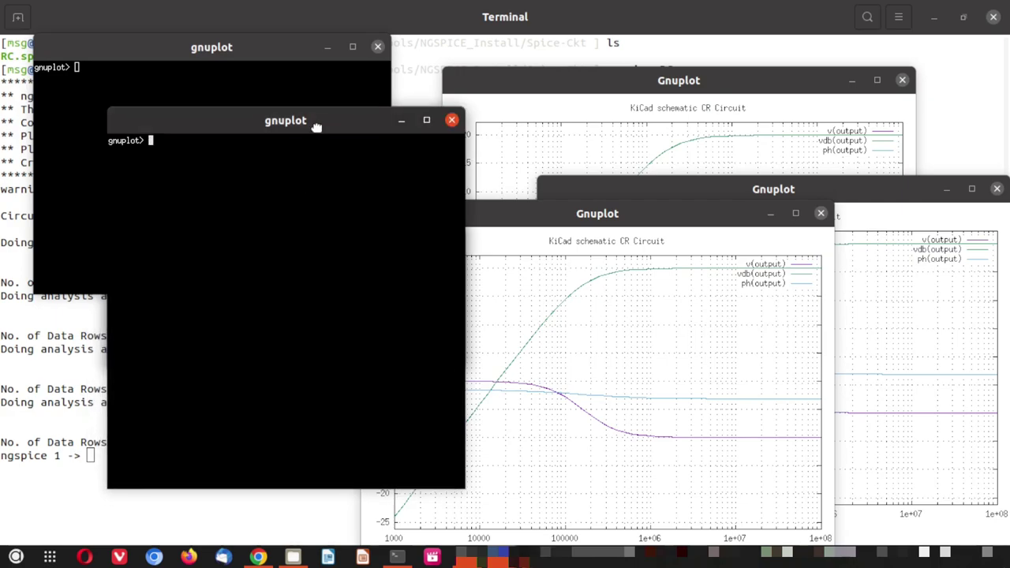
{"action": "left_click_drag", "start_coordinate": [316, 129], "coordinate": [291, 225]}
{"action": "left_click", "coordinate": [374, 215]}
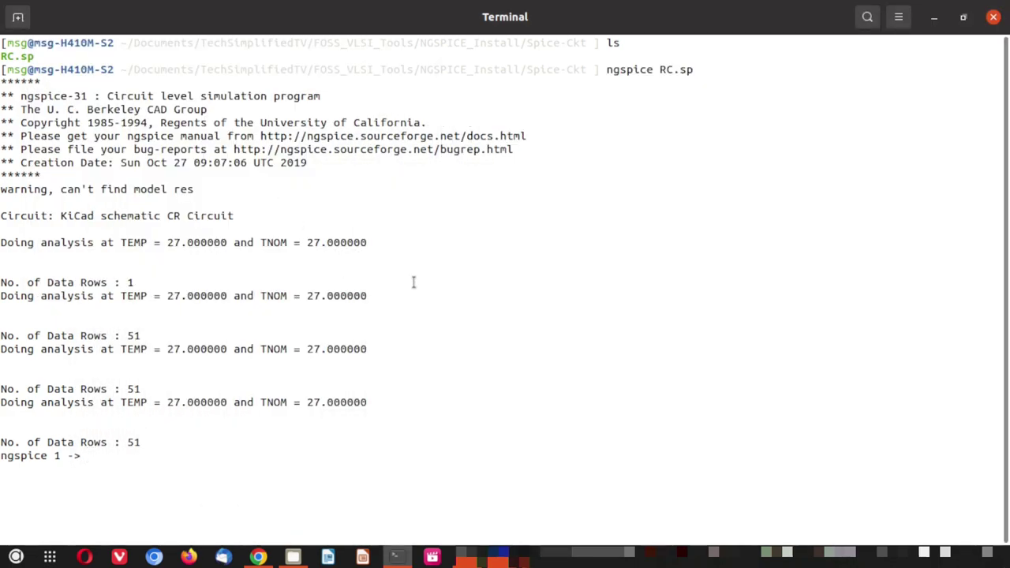
{"action": "mouse_move", "coordinate": [17, 88]}
{"action": "left_mouse_down"}
{"action": "mouse_move", "coordinate": [3, 131]}
{"action": "mouse_move", "coordinate": [48, 175]}
{"action": "mouse_move", "coordinate": [359, 174]}
{"action": "mouse_move", "coordinate": [536, 154]}
{"action": "mouse_move", "coordinate": [363, 79]}
{"action": "mouse_move", "coordinate": [122, 77]}
{"action": "mouse_move", "coordinate": [7, 93]}
{"action": "left_mouse_up"}
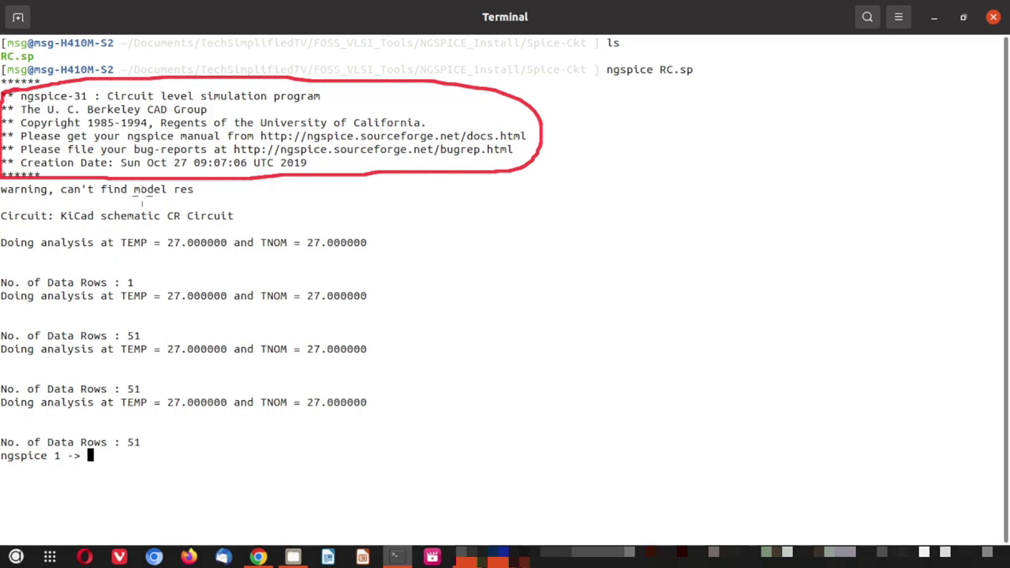
{"action": "mouse_move", "coordinate": [4, 227]}
{"action": "left_mouse_down"}
{"action": "mouse_move", "coordinate": [235, 228]}
{"action": "mouse_move", "coordinate": [260, 199]}
{"action": "mouse_move", "coordinate": [3, 198]}
{"action": "mouse_move", "coordinate": [3, 227]}
{"action": "left_mouse_up"}
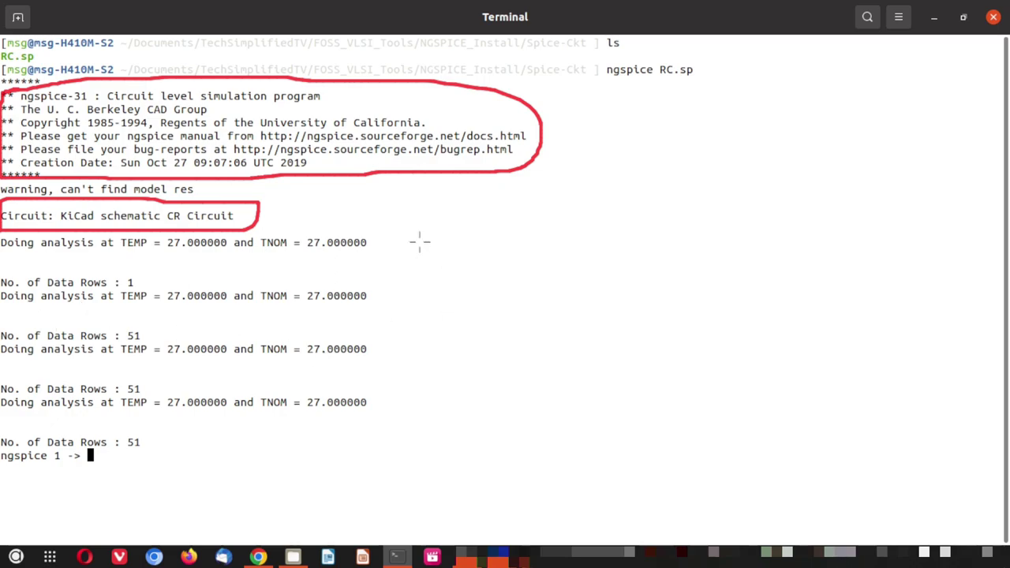
{"action": "mouse_move", "coordinate": [394, 205]}
{"action": "left_mouse_down"}
{"action": "mouse_move", "coordinate": [407, 394]}
{"action": "mouse_move", "coordinate": [374, 428]}
{"action": "left_mouse_up"}
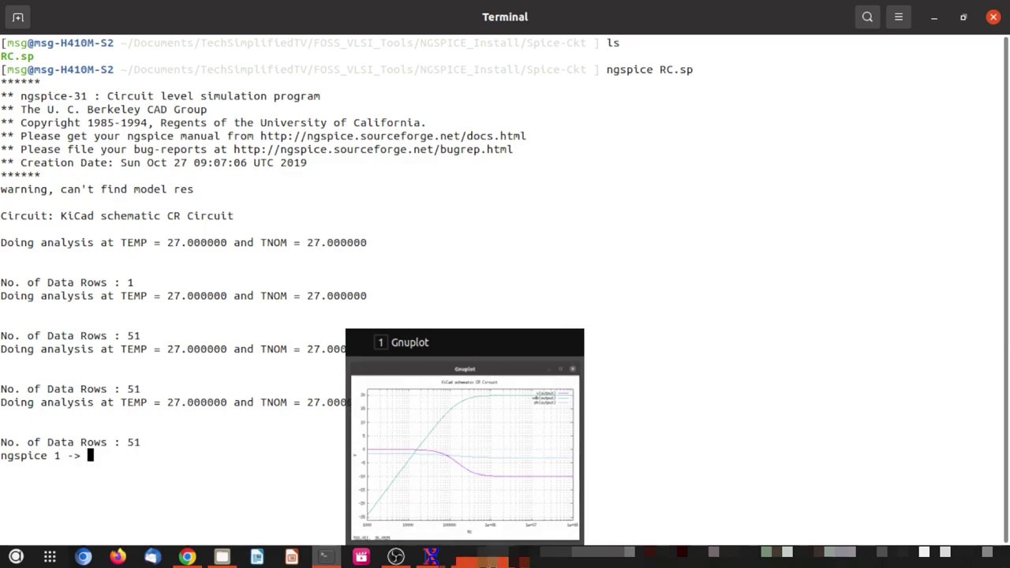
Step: Place the first Gnuplot plot at the upper left and the second at the top right
{"action": "left_click", "coordinate": [477, 495]}
{"action": "left_click_drag", "start_coordinate": [624, 216], "coordinate": [300, 77]}
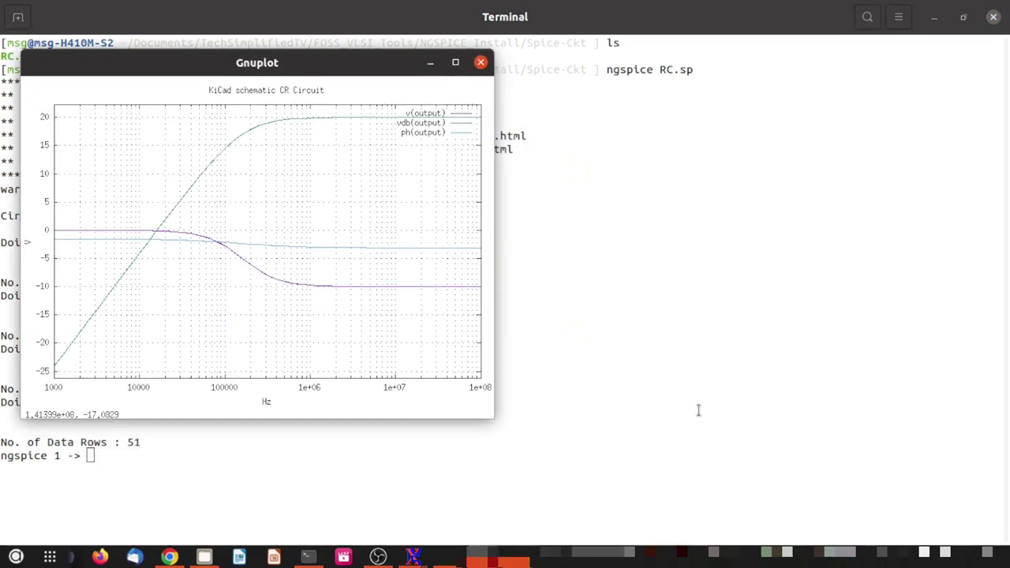
{"action": "mouse_move", "coordinate": [534, 564]}
{"action": "left_click", "coordinate": [516, 449]}
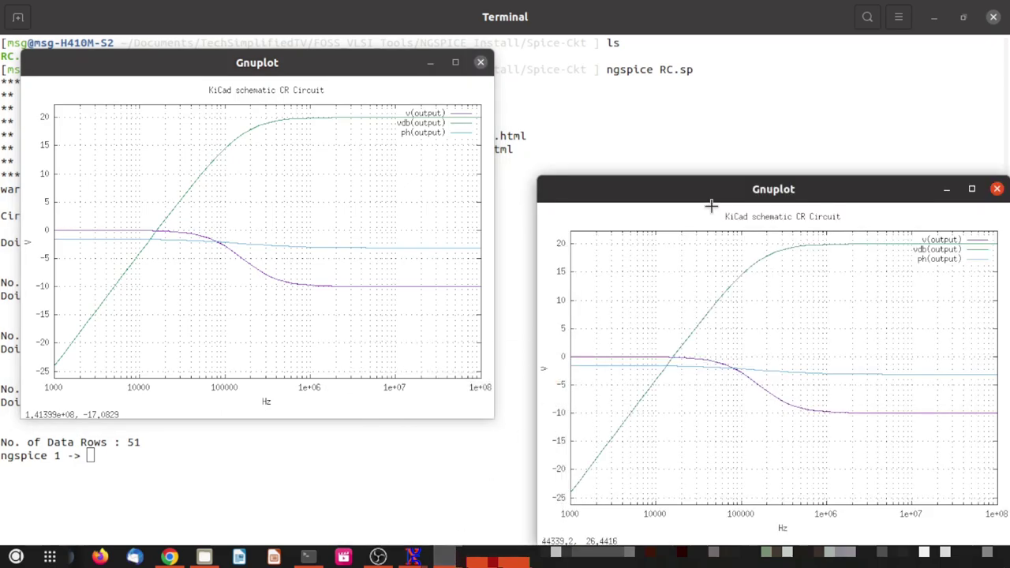
{"action": "left_click_drag", "start_coordinate": [723, 189], "coordinate": [689, 98]}
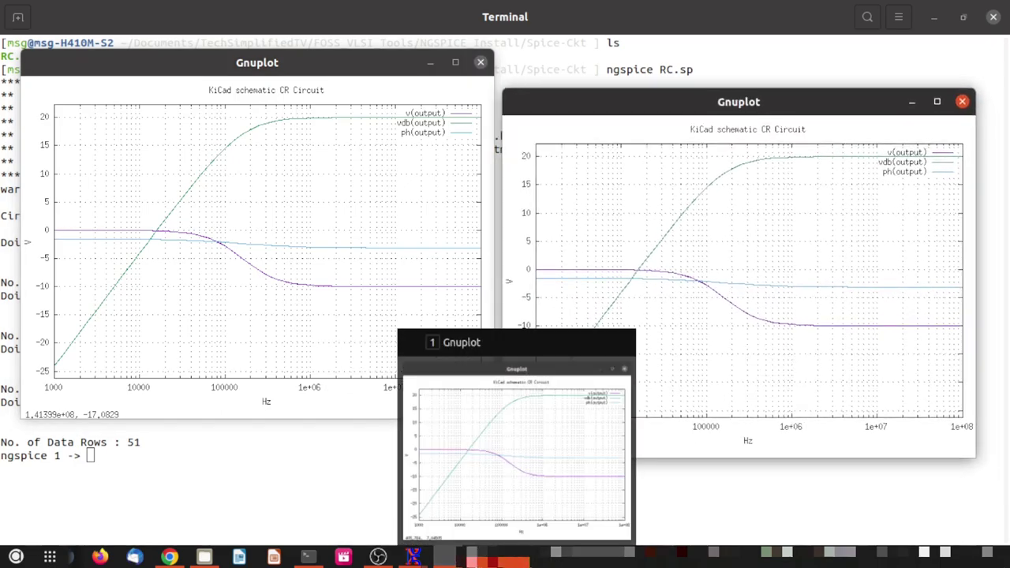
{"action": "left_click_drag", "start_coordinate": [584, 84], "coordinate": [661, 66]}
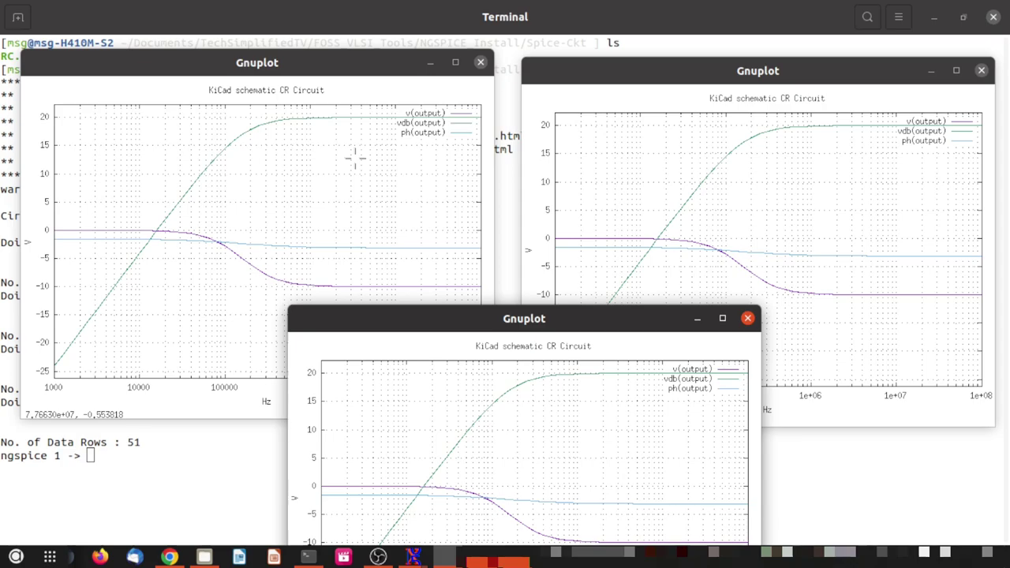
Step: Adjust the plot window positions so the third plot sits at lower centre
{"action": "mouse_move", "coordinate": [477, 104]}
{"action": "left_mouse_down"}
{"action": "mouse_move", "coordinate": [251, 86]}
{"action": "mouse_move", "coordinate": [101, 132]}
{"action": "mouse_move", "coordinate": [95, 257]}
{"action": "mouse_move", "coordinate": [189, 323]}
{"action": "mouse_move", "coordinate": [483, 146]}
{"action": "mouse_move", "coordinate": [469, 95]}
{"action": "left_mouse_up"}
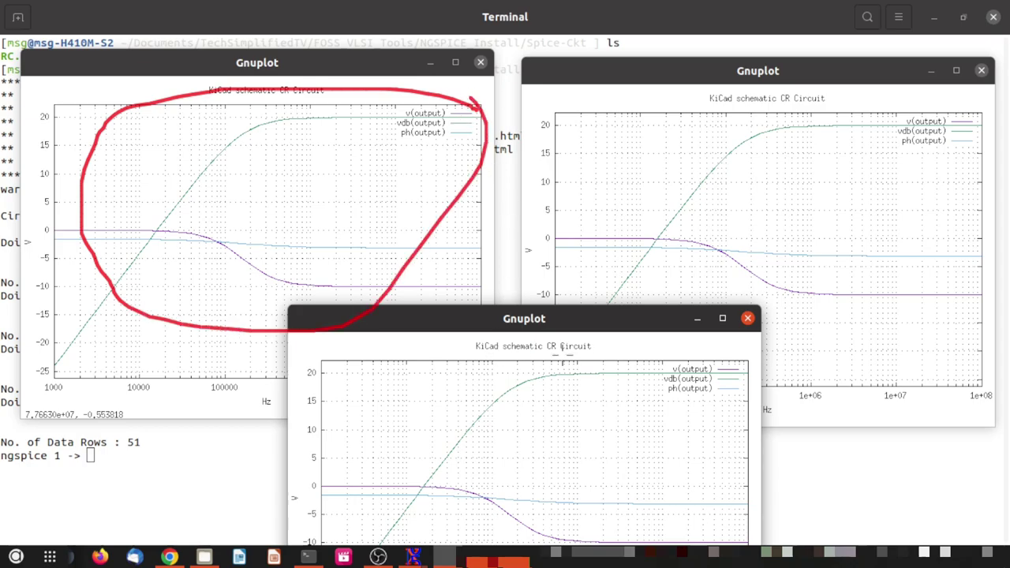
{"action": "mouse_move", "coordinate": [618, 338]}
{"action": "left_mouse_down"}
{"action": "mouse_move", "coordinate": [368, 401]}
{"action": "mouse_move", "coordinate": [697, 410]}
{"action": "mouse_move", "coordinate": [655, 359]}
{"action": "left_mouse_up"}
{"action": "mouse_move", "coordinate": [832, 120]}
{"action": "left_mouse_down"}
{"action": "mouse_move", "coordinate": [762, 295]}
{"action": "mouse_move", "coordinate": [731, 118]}
{"action": "left_mouse_up"}
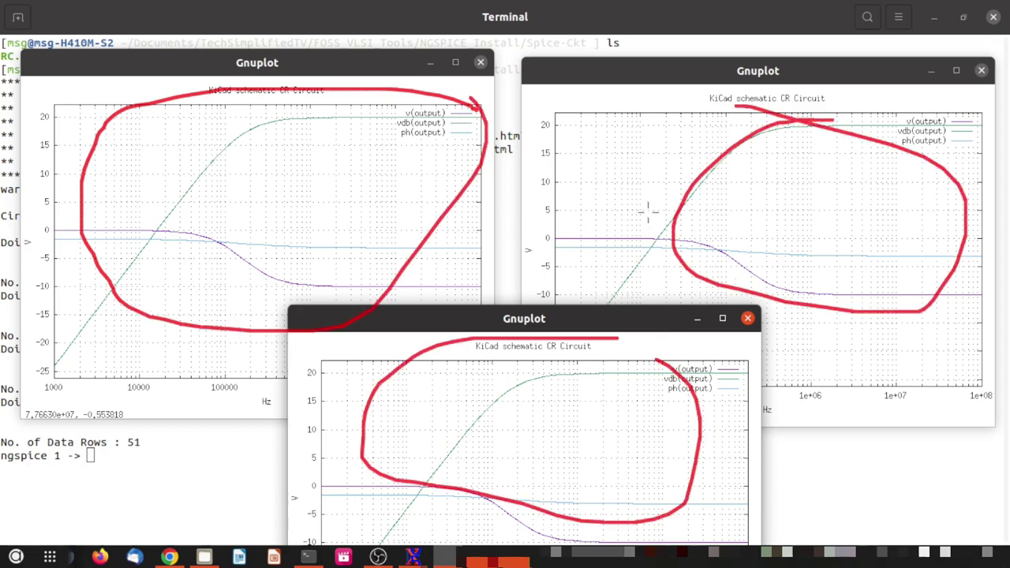
{"action": "key", "text": "ctrl+F9"}
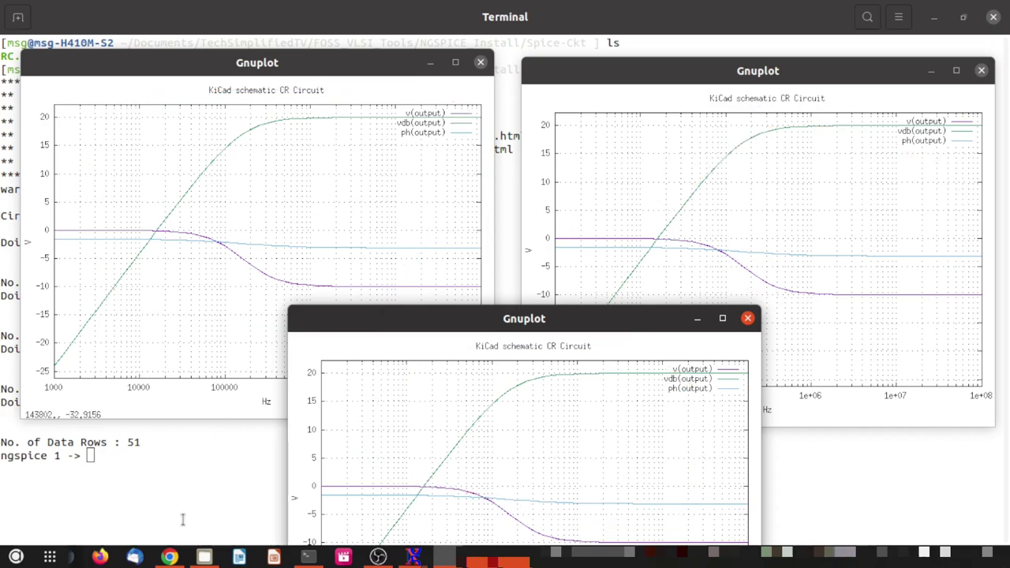
Step: Open RC.sp with Text Editor from the Spice-Ckt folder
{"action": "left_click", "coordinate": [204, 556]}
{"action": "right_click", "coordinate": [211, 101]}
{"action": "left_click", "coordinate": [277, 111]}
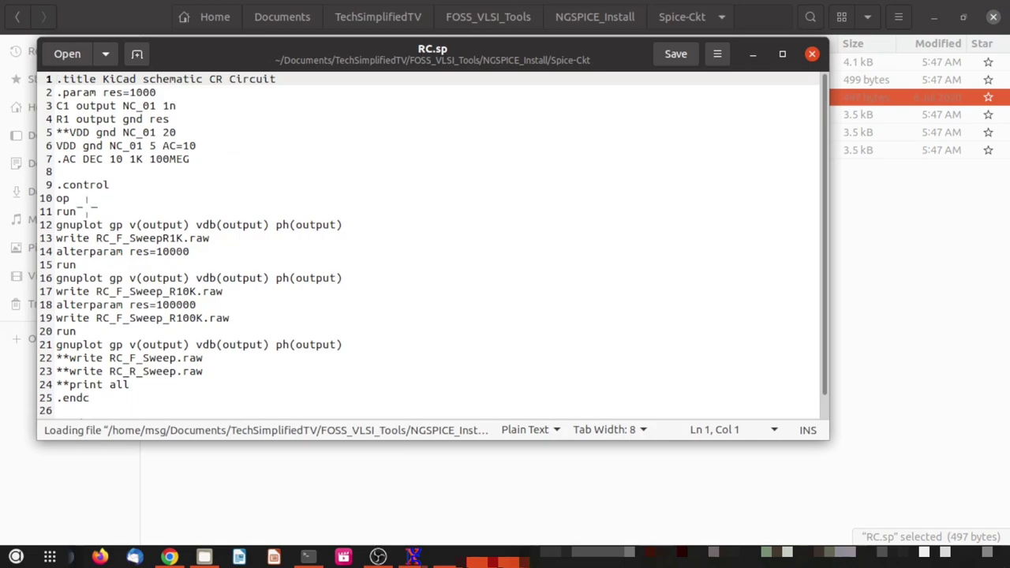
Step: Mark up sections of the RC.sp netlist, including the .control block
{"action": "mouse_move", "coordinate": [69, 169]}
{"action": "left_mouse_down"}
{"action": "mouse_move", "coordinate": [78, 197]}
{"action": "mouse_move", "coordinate": [128, 186]}
{"action": "mouse_move", "coordinate": [57, 174]}
{"action": "left_mouse_up"}
{"action": "left_click_drag", "start_coordinate": [120, 179], "coordinate": [164, 167]}
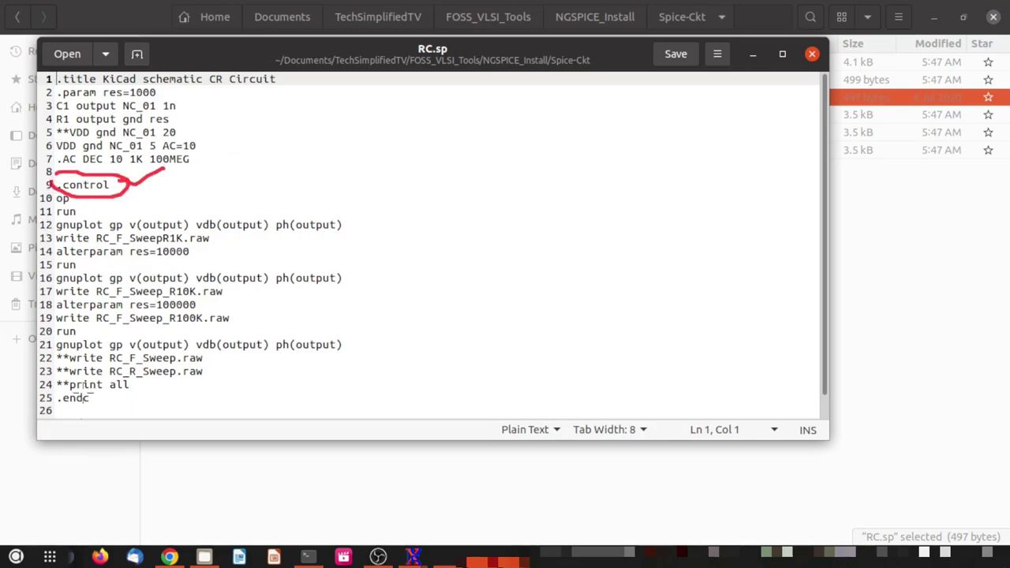
{"action": "mouse_move", "coordinate": [81, 388]}
{"action": "left_mouse_down"}
{"action": "mouse_move", "coordinate": [81, 423]}
{"action": "mouse_move", "coordinate": [90, 397]}
{"action": "left_mouse_up"}
{"action": "mouse_move", "coordinate": [50, 206]}
{"action": "left_mouse_down"}
{"action": "mouse_move", "coordinate": [38, 339]}
{"action": "mouse_move", "coordinate": [59, 388]}
{"action": "left_mouse_up"}
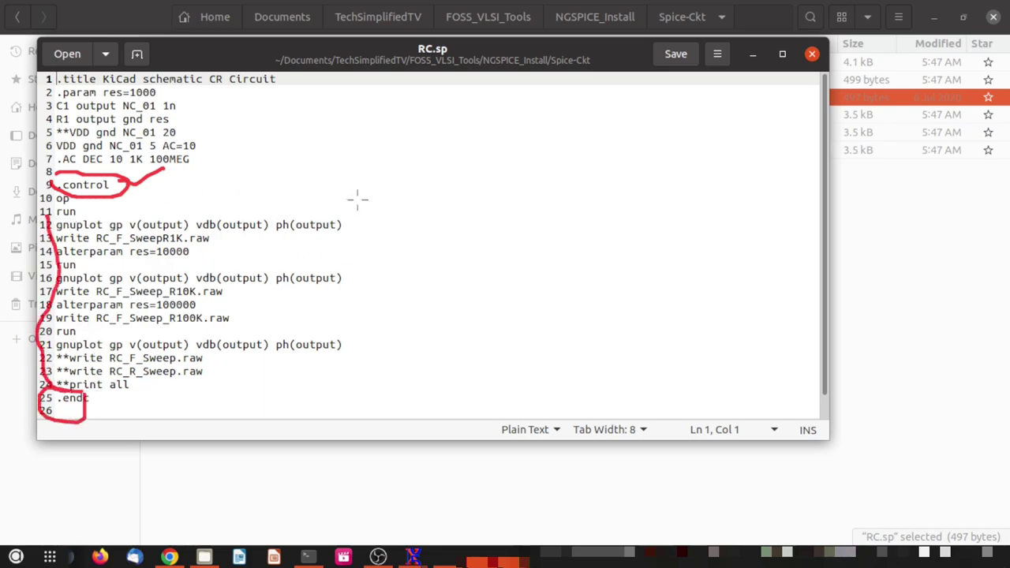
{"action": "mouse_move", "coordinate": [344, 202]}
{"action": "left_mouse_down"}
{"action": "mouse_move", "coordinate": [374, 216]}
{"action": "mouse_move", "coordinate": [408, 345]}
{"action": "mouse_move", "coordinate": [359, 393]}
{"action": "left_mouse_up"}
{"action": "mouse_move", "coordinate": [433, 244]}
{"action": "left_mouse_down"}
{"action": "mouse_move", "coordinate": [471, 248]}
{"action": "mouse_move", "coordinate": [450, 335]}
{"action": "left_mouse_up"}
Step: Hide the RC.sp editor, restore all three Gnuplot plots, and move the third up and left
{"action": "key", "text": "Escape"}
{"action": "left_click", "coordinate": [751, 55]}
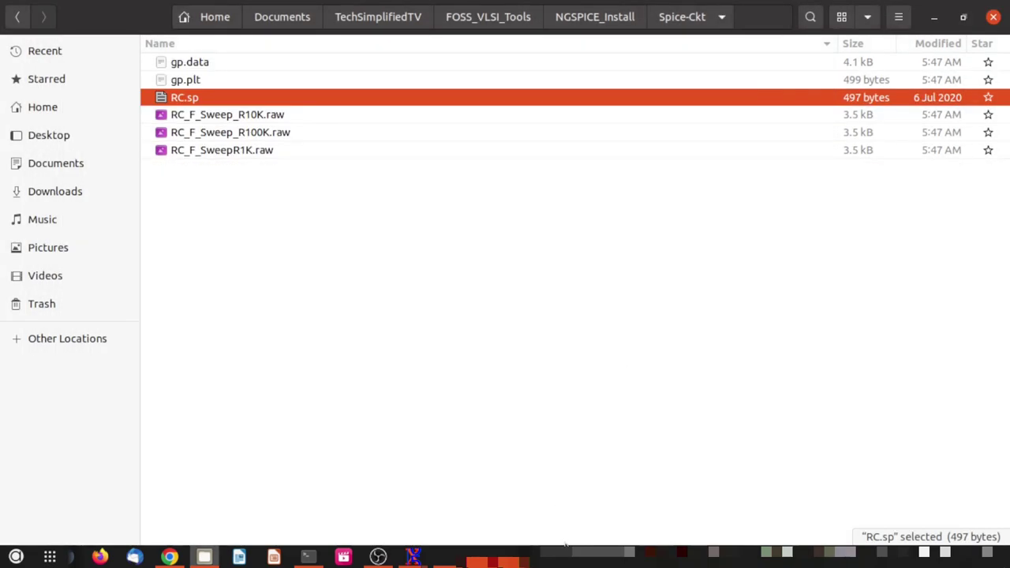
{"action": "left_click", "coordinate": [505, 556]}
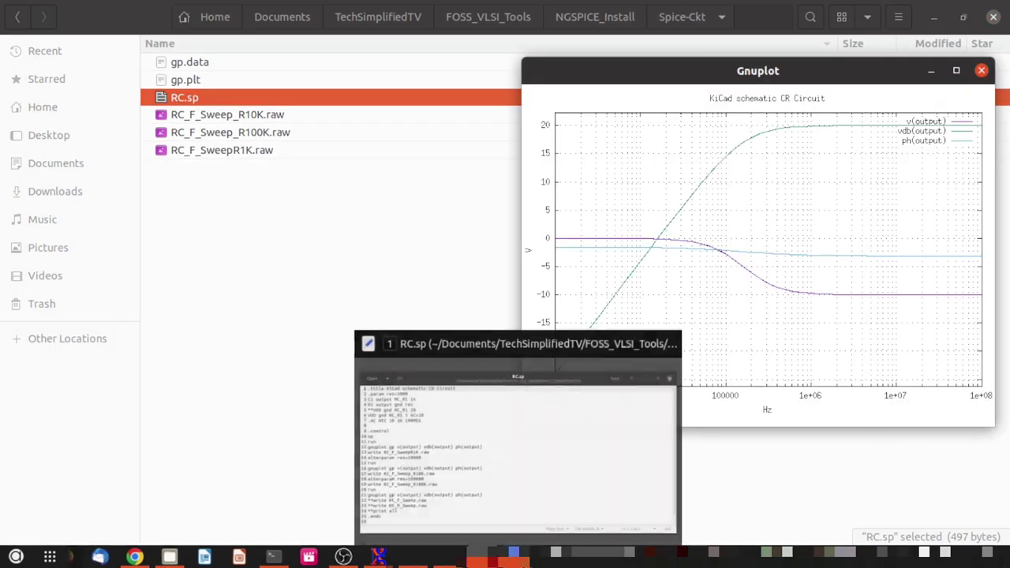
{"action": "left_click", "coordinate": [440, 558]}
{"action": "left_click", "coordinate": [440, 562]}
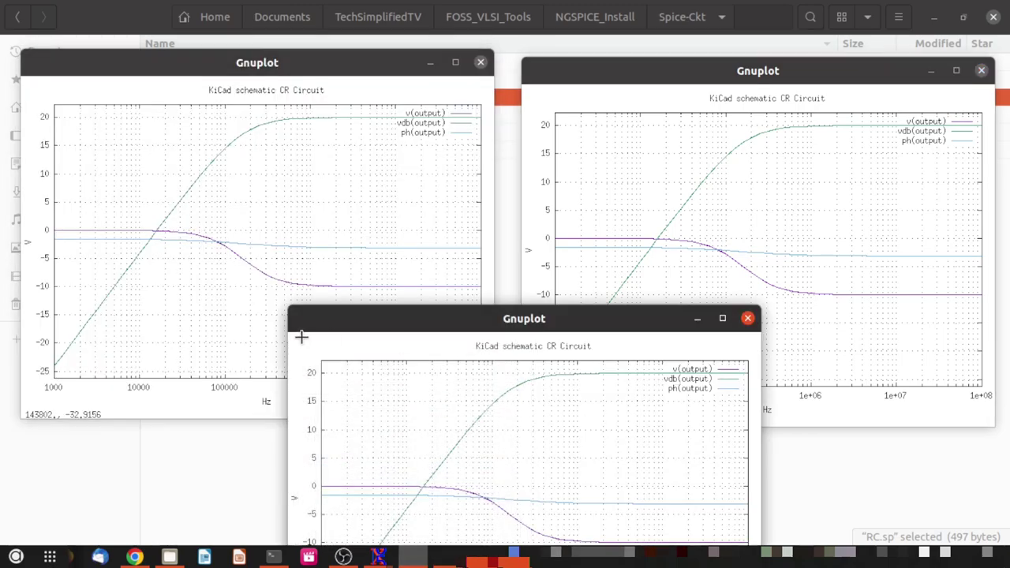
{"action": "left_click_drag", "start_coordinate": [524, 328], "coordinate": [455, 292]}
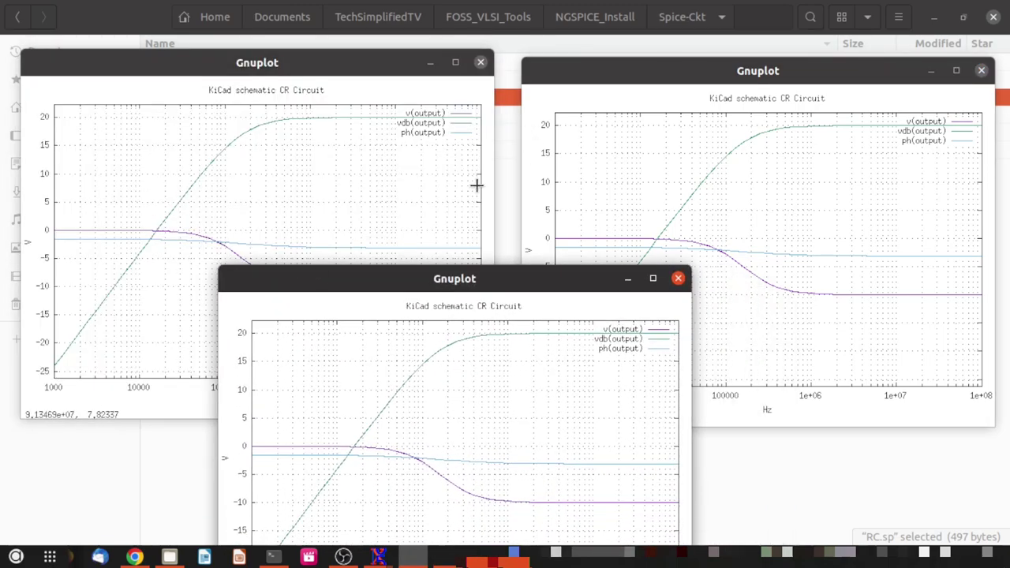